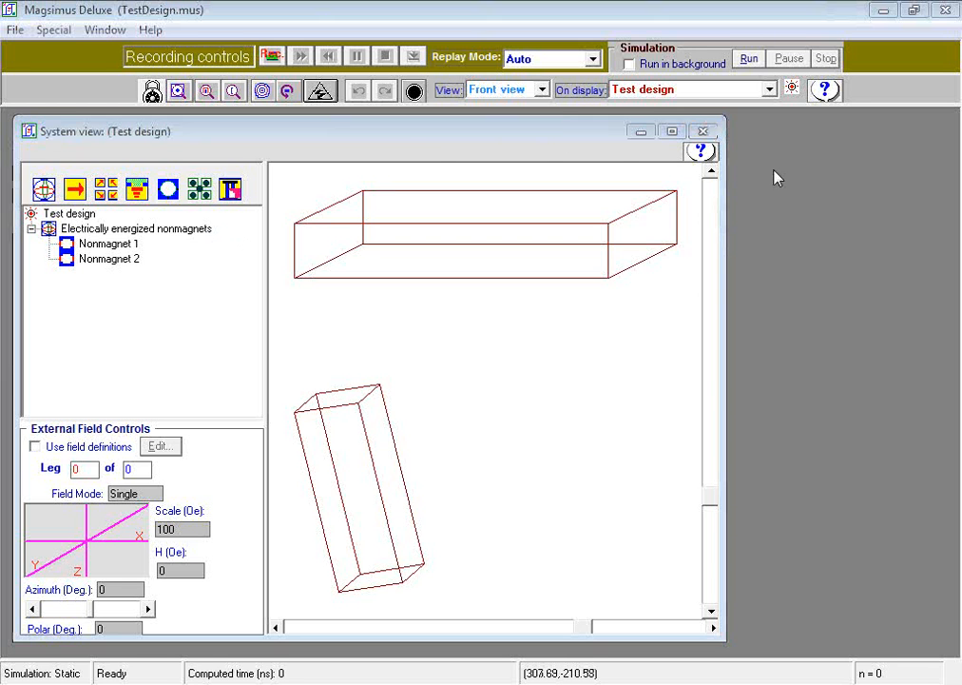
Add a group to the test design with its origin at X 500 and Z -500 nm, relative to the previous group.
{"action": "left_click", "coordinate": [429, 125]}
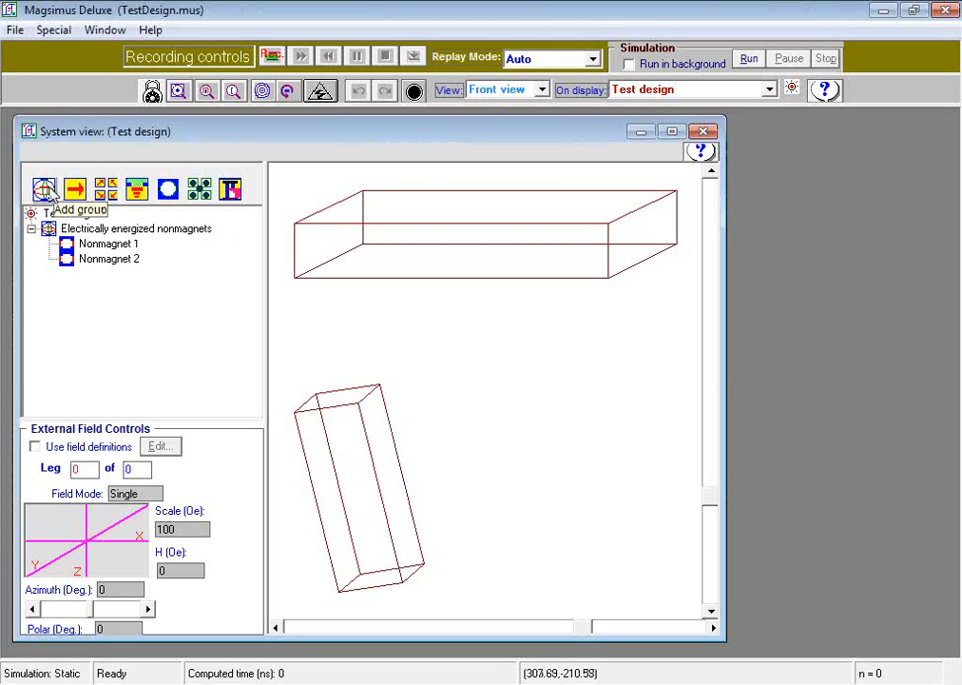
{"action": "left_click", "coordinate": [45, 190]}
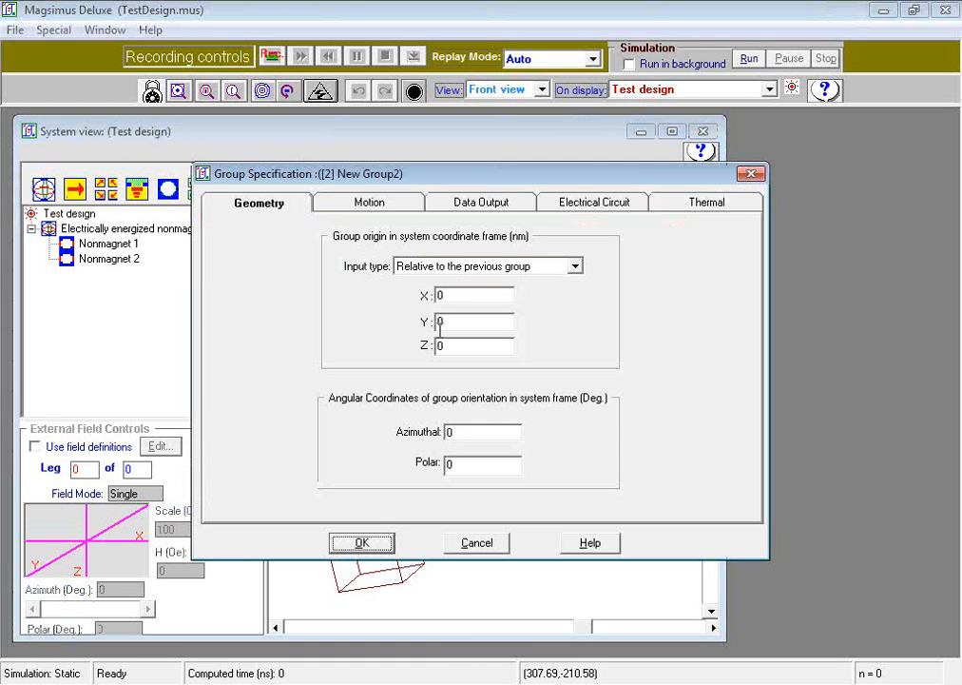
{"action": "double_click", "coordinate": [440, 296]}
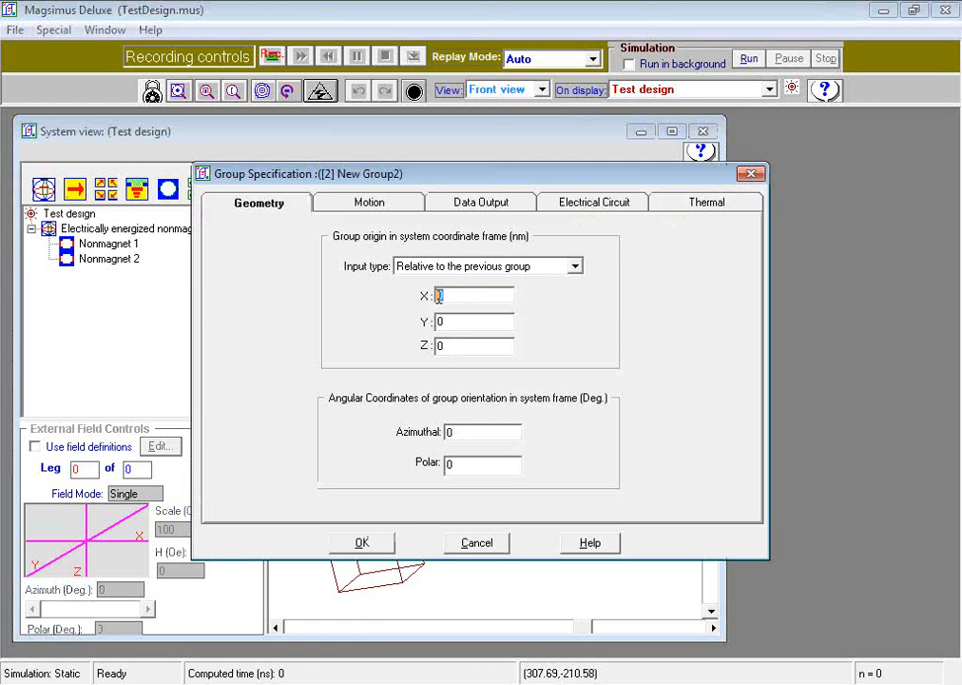
{"action": "type", "text": "500"}
{"action": "double_click", "coordinate": [441, 346]}
{"action": "type", "text": "-500"}
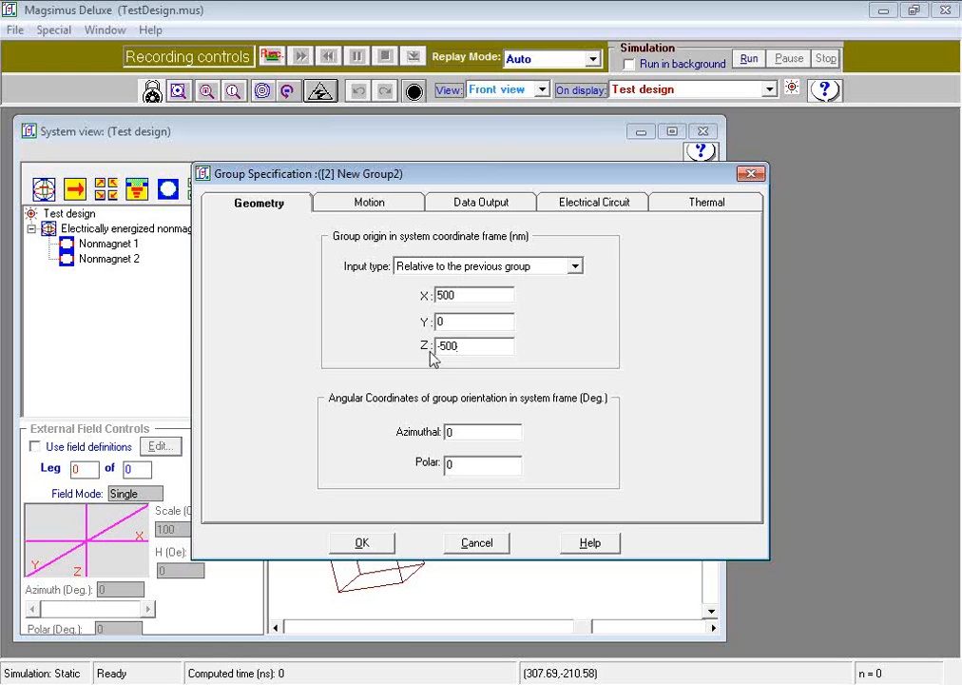
{"action": "left_click", "coordinate": [575, 267]}
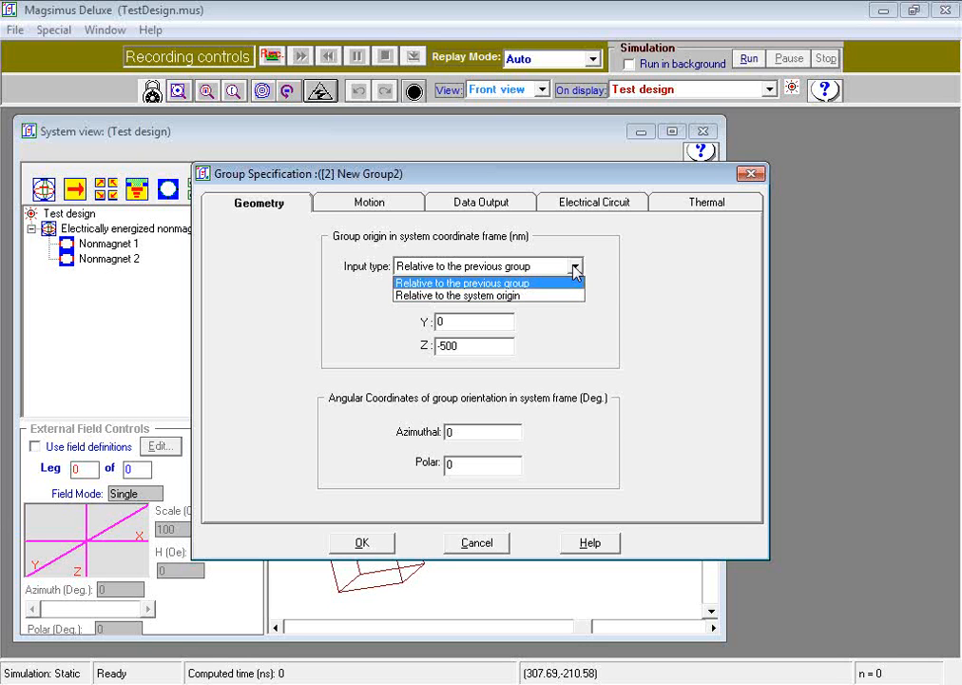
{"action": "left_click", "coordinate": [570, 282]}
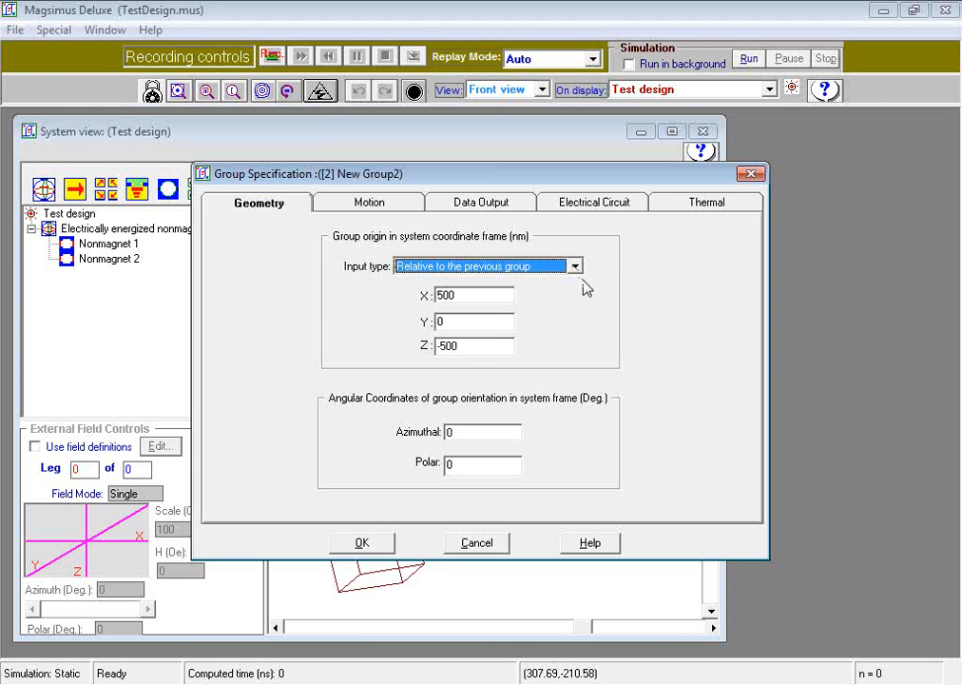
{"action": "left_click", "coordinate": [384, 542]}
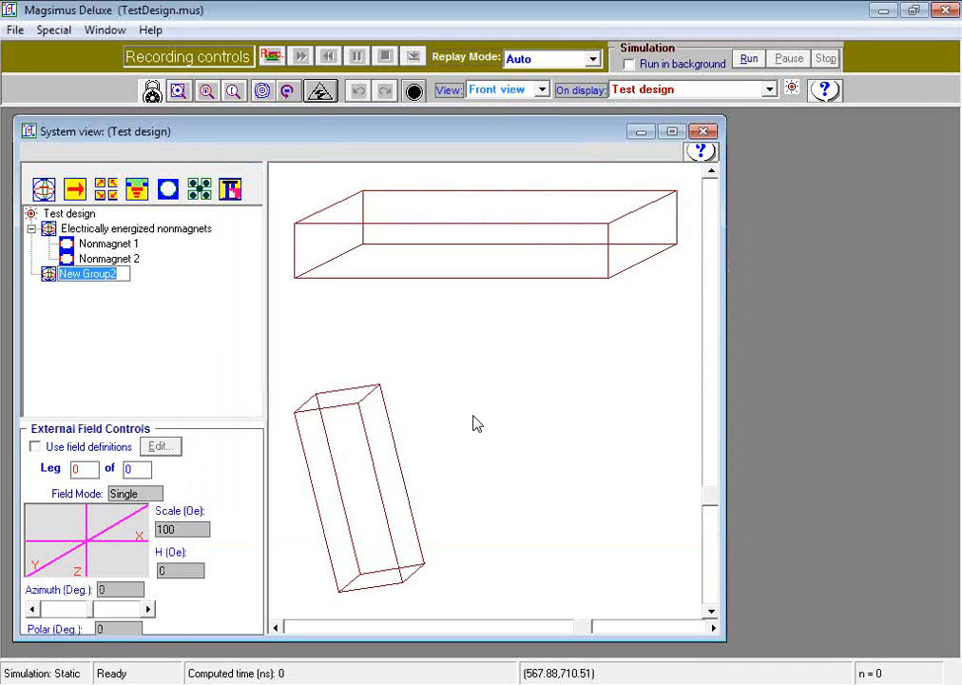
Name the new group Probe Holder.
{"action": "type", "text": "Probe"}
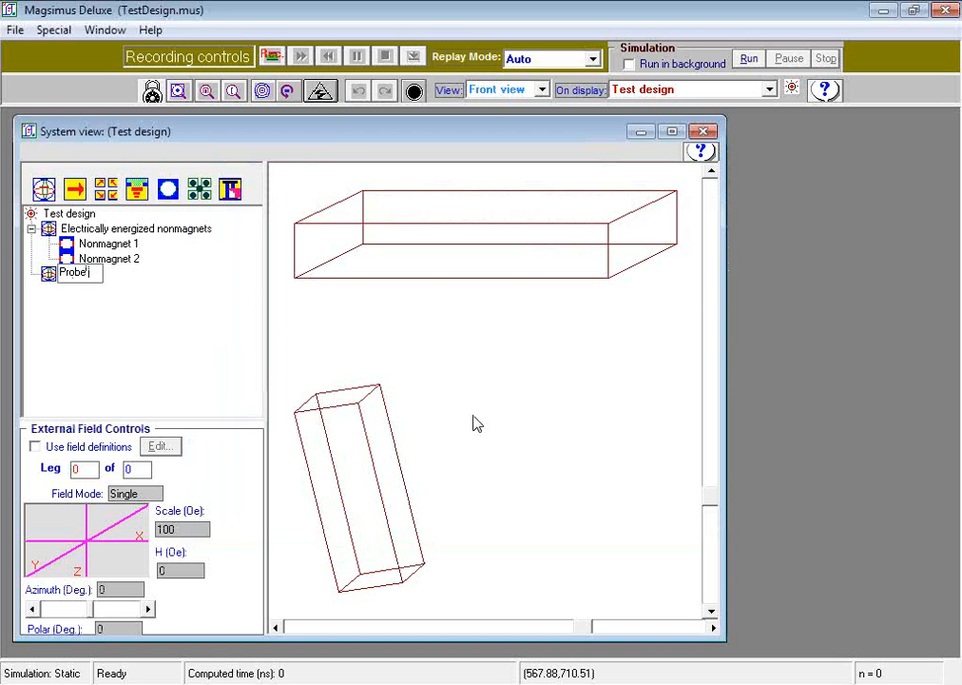
{"action": "type", "text": " Holder"}
{"action": "left_click", "coordinate": [156, 345]}
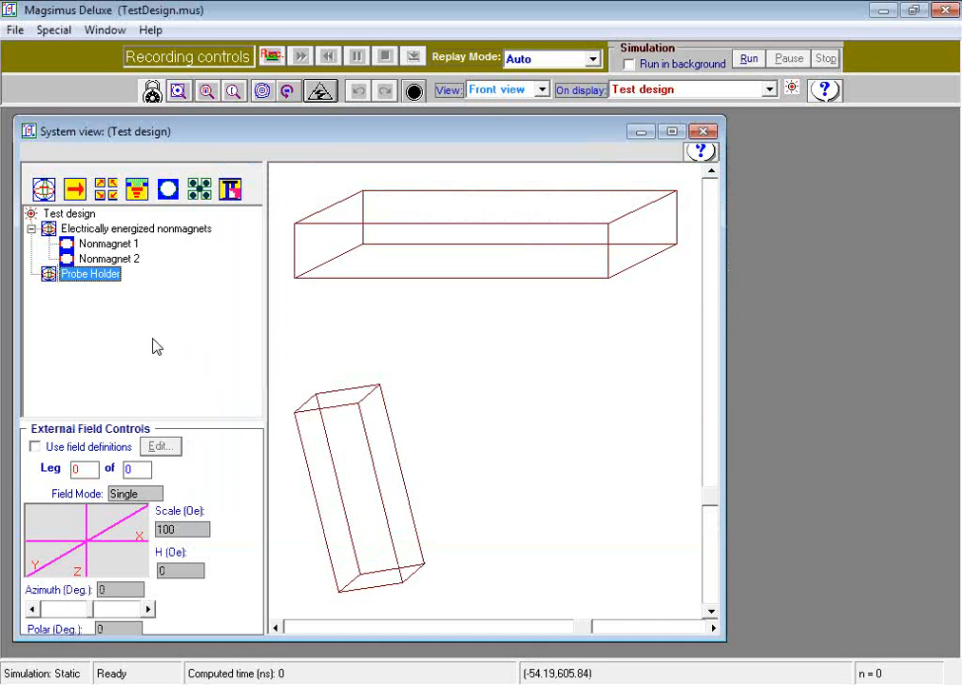
Add a probe to the Probe Holder group with its origin's W coordinate at 1000 nm.
{"action": "right_click", "coordinate": [66, 281]}
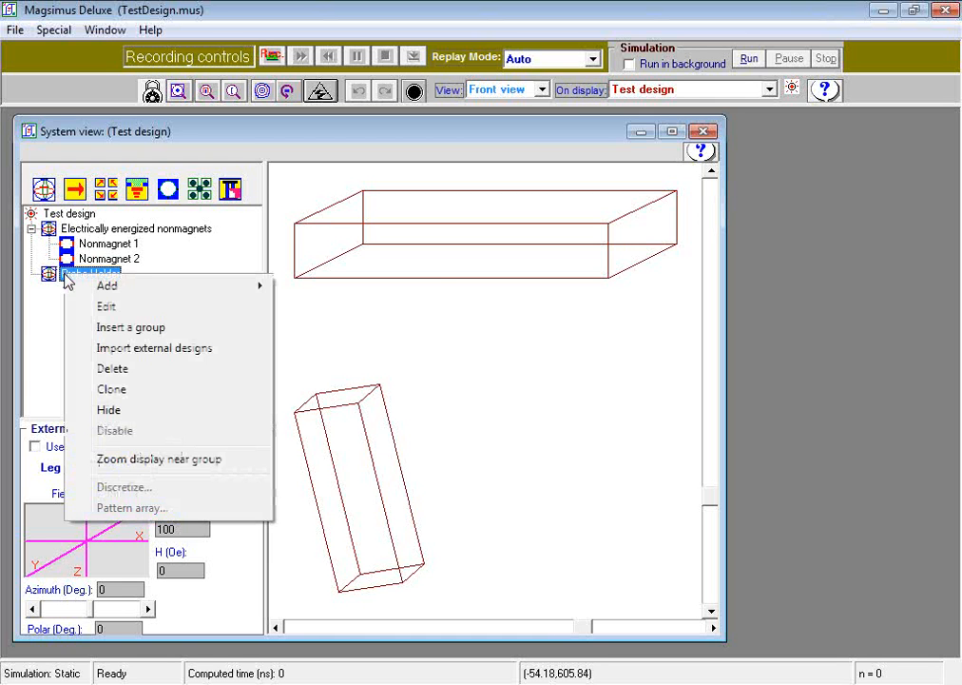
{"action": "mouse_move", "coordinate": [116, 287]}
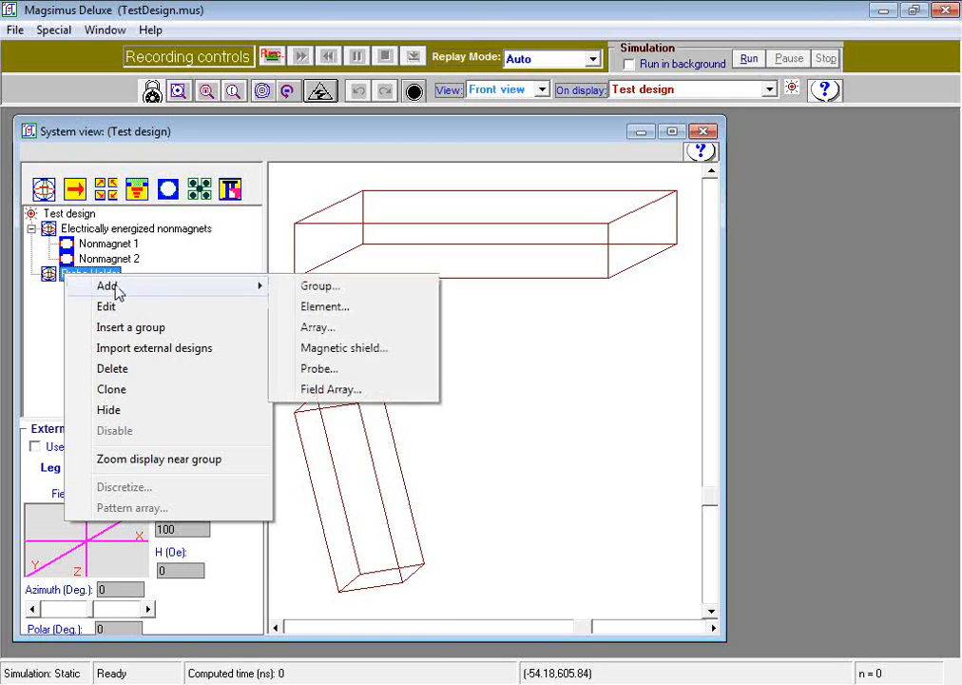
{"action": "left_click", "coordinate": [326, 370]}
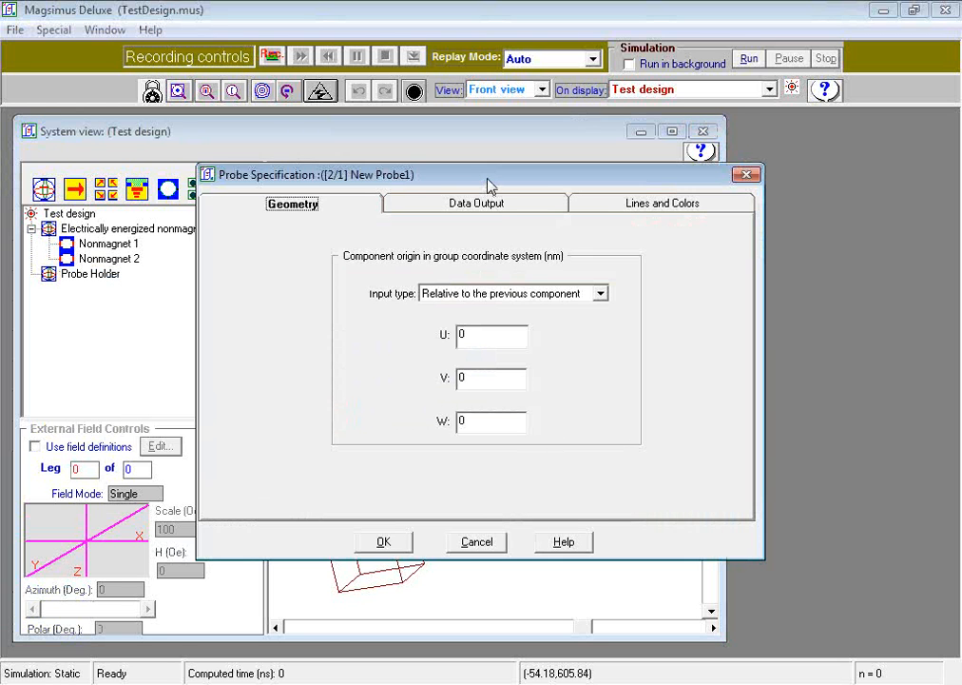
{"action": "left_click_drag", "start_coordinate": [486, 179], "coordinate": [468, 182]}
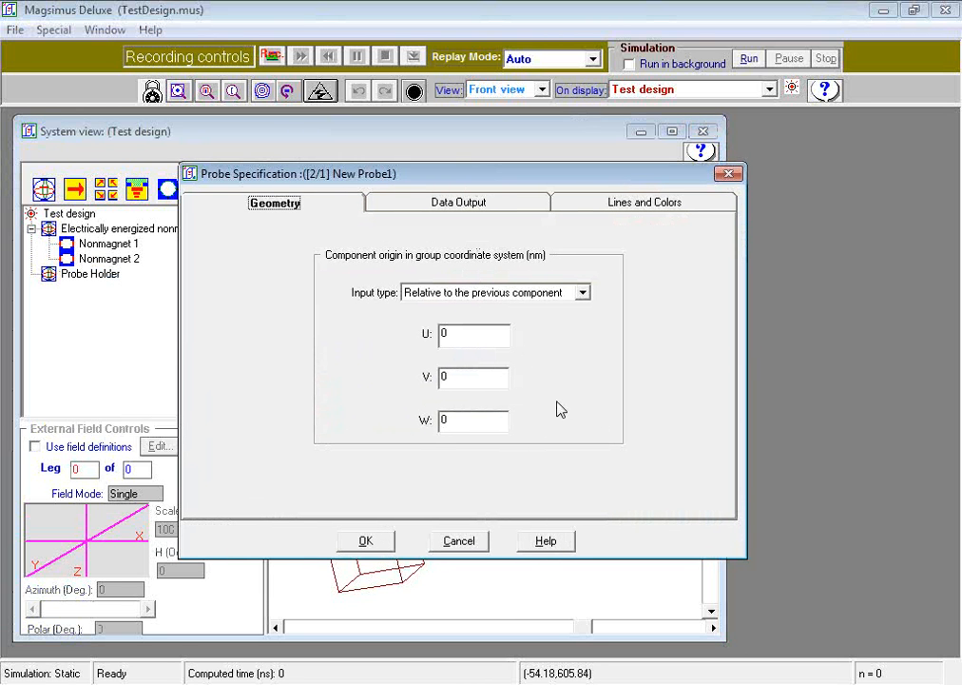
{"action": "left_click", "coordinate": [493, 424]}
{"action": "type", "text": "1000"}
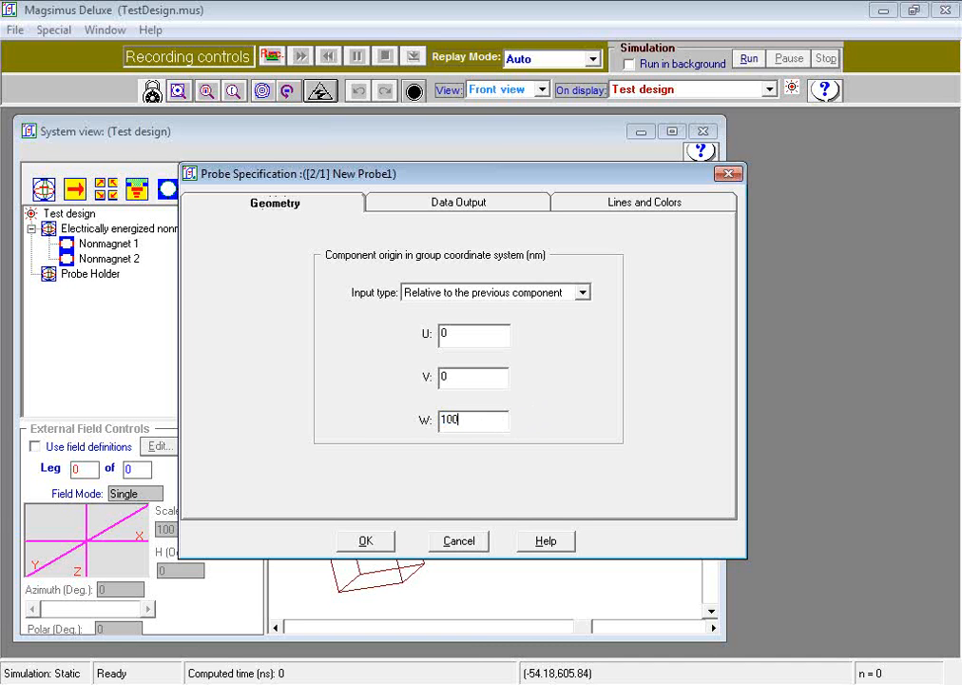
{"action": "type", "text": "."}
Create a data output for the probe with the Y-component electrical current field, HleY, on the Y-axis, and accept the specification.
{"action": "left_click", "coordinate": [432, 201]}
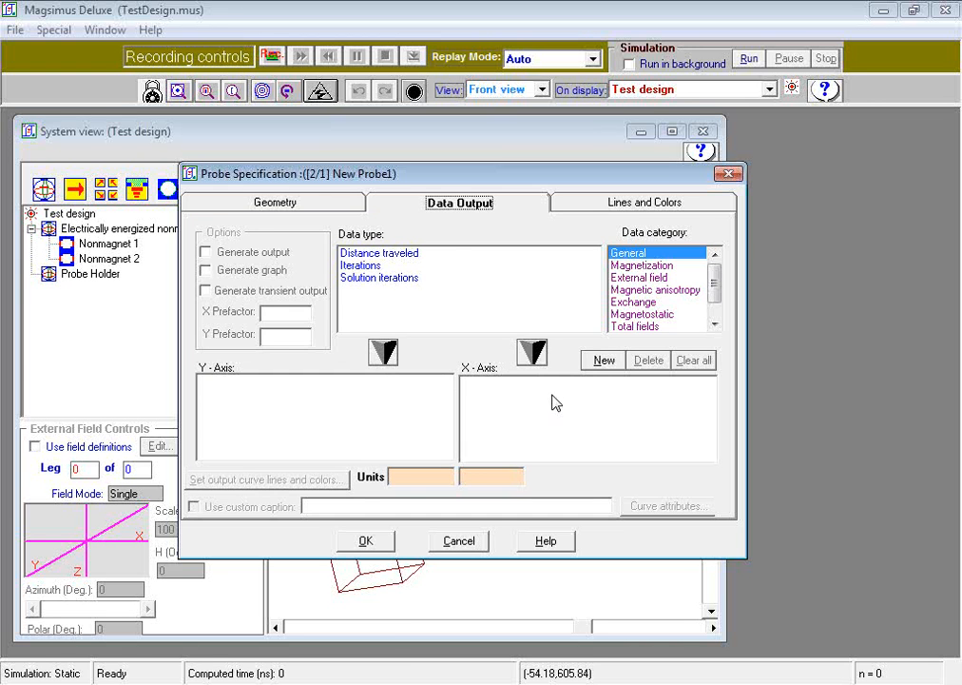
{"action": "left_click", "coordinate": [612, 362]}
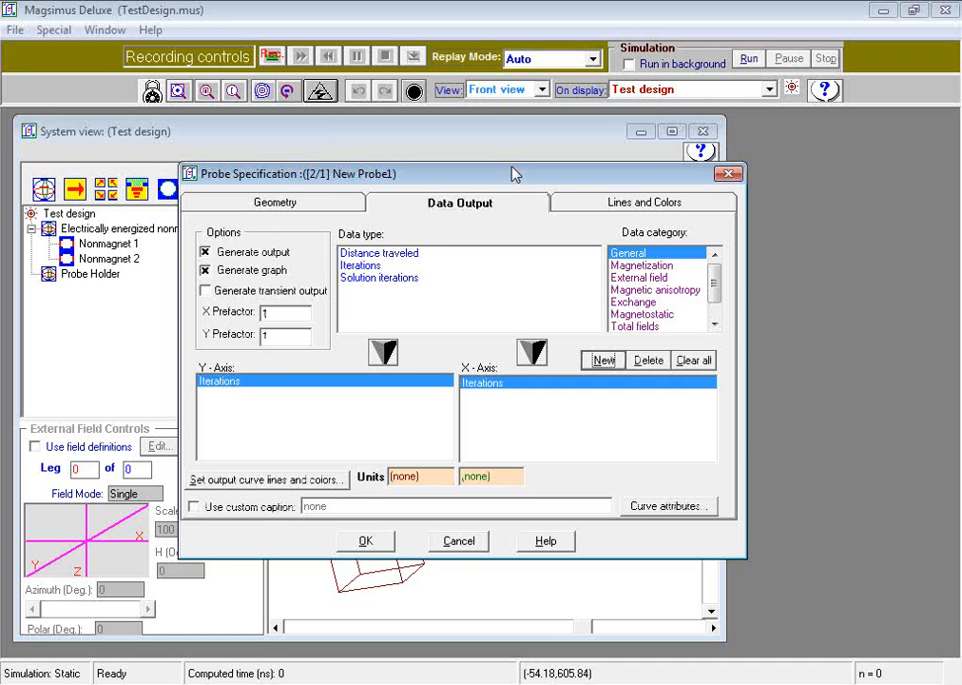
{"action": "left_click_drag", "start_coordinate": [512, 169], "coordinate": [479, 170]}
{"action": "scroll", "coordinate": [684, 285], "scroll_direction": "down", "scroll_amount": 2}
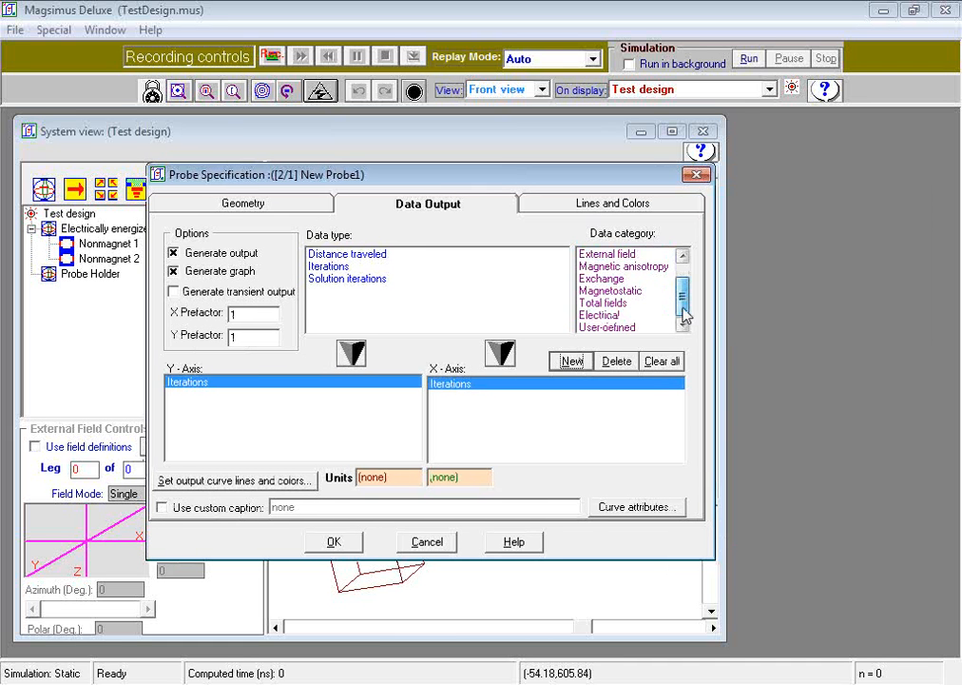
{"action": "left_click", "coordinate": [624, 315]}
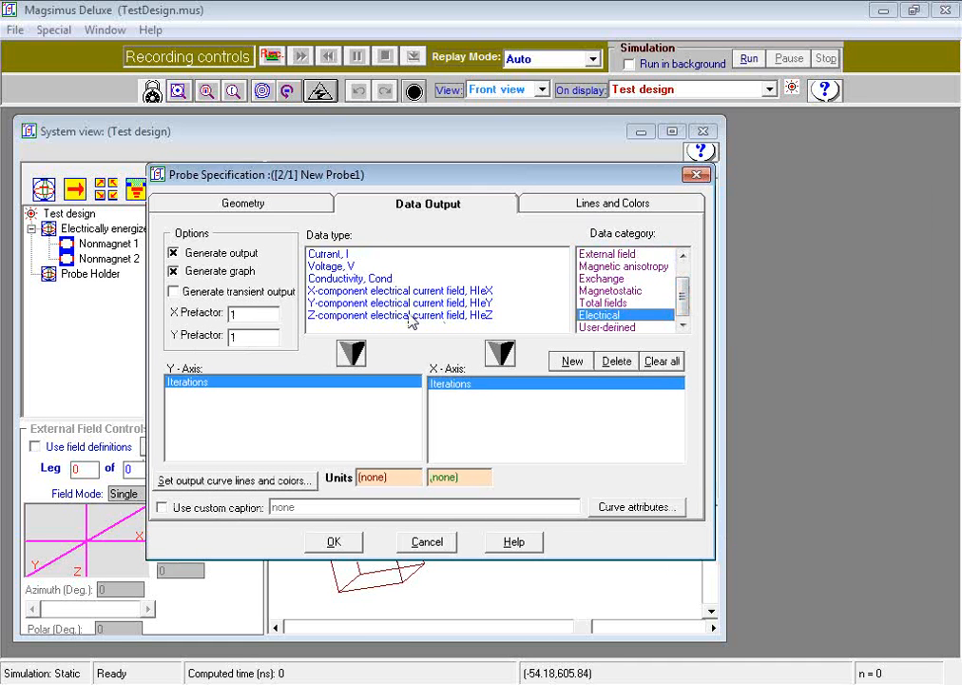
{"action": "left_click", "coordinate": [369, 302]}
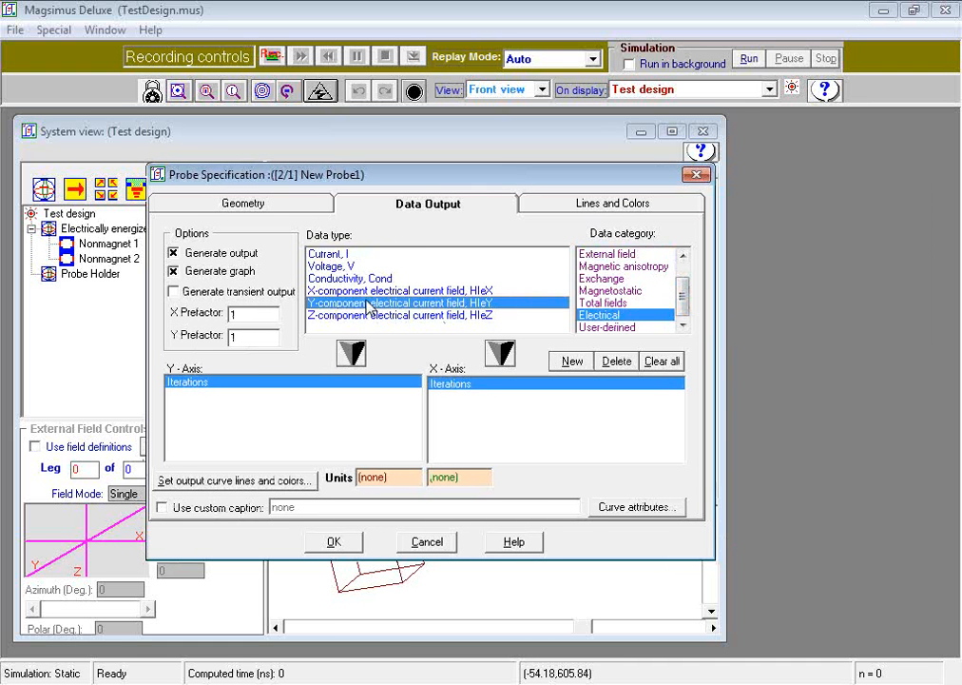
{"action": "left_click", "coordinate": [352, 353]}
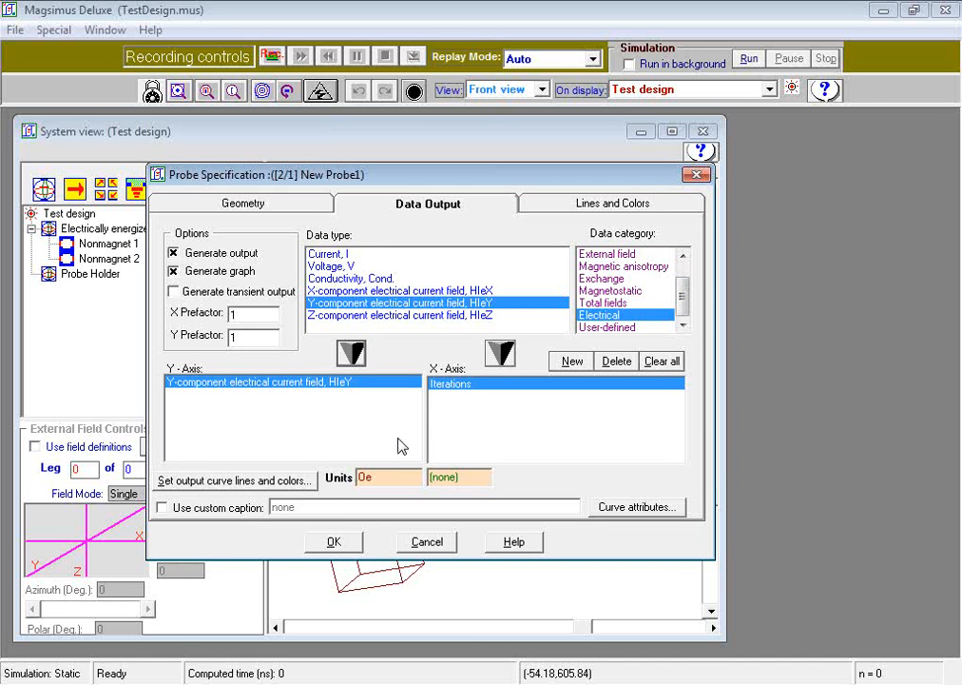
{"action": "left_click", "coordinate": [334, 541]}
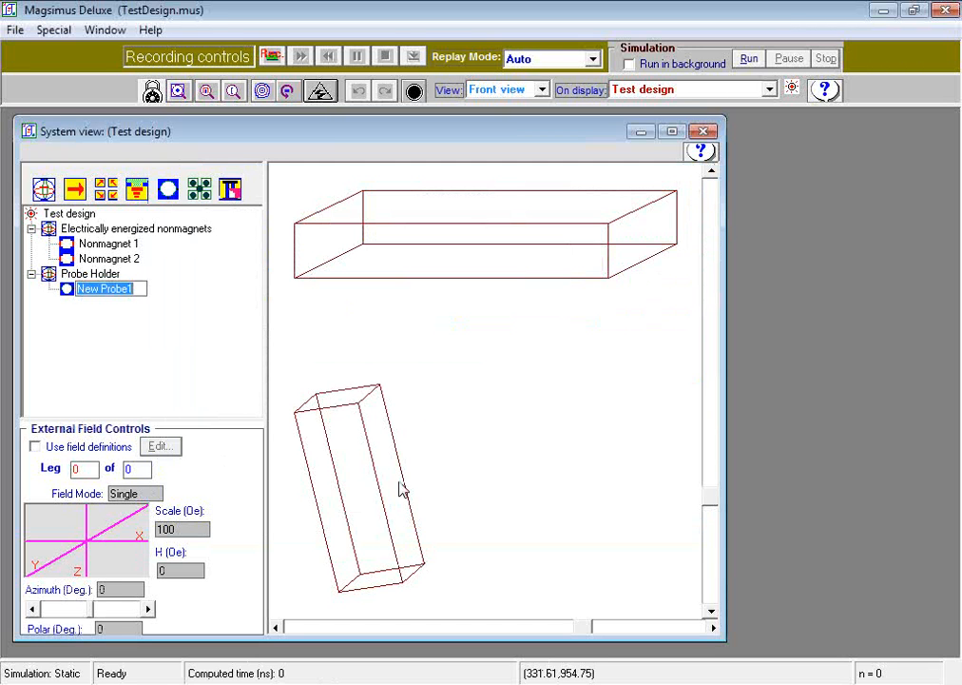
Name the new probe Field probe.
{"action": "type", "text": "Field"}
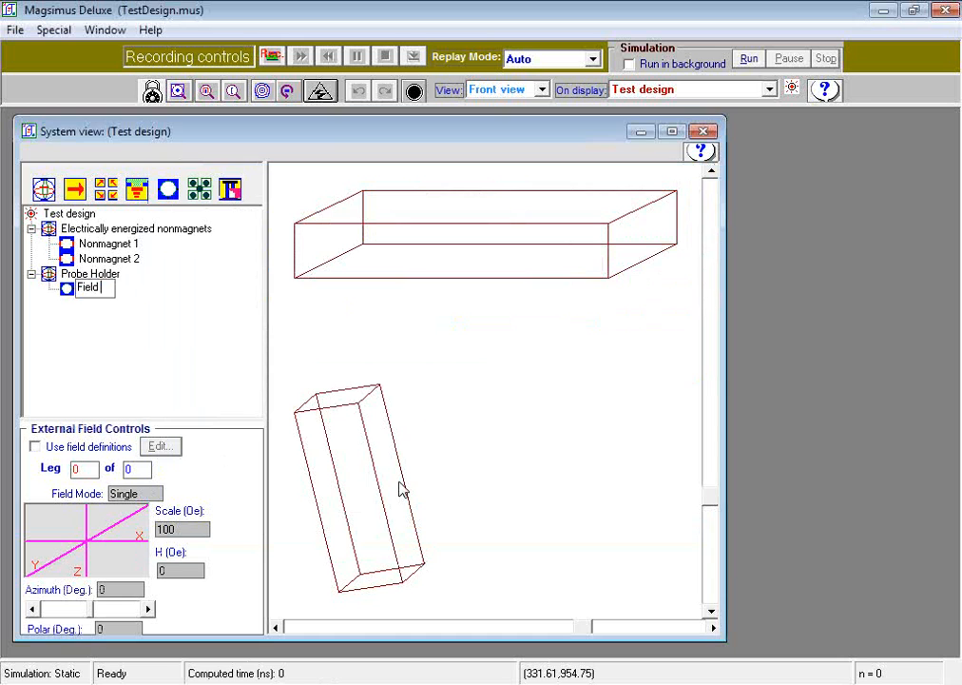
{"action": "type", "text": " probe"}
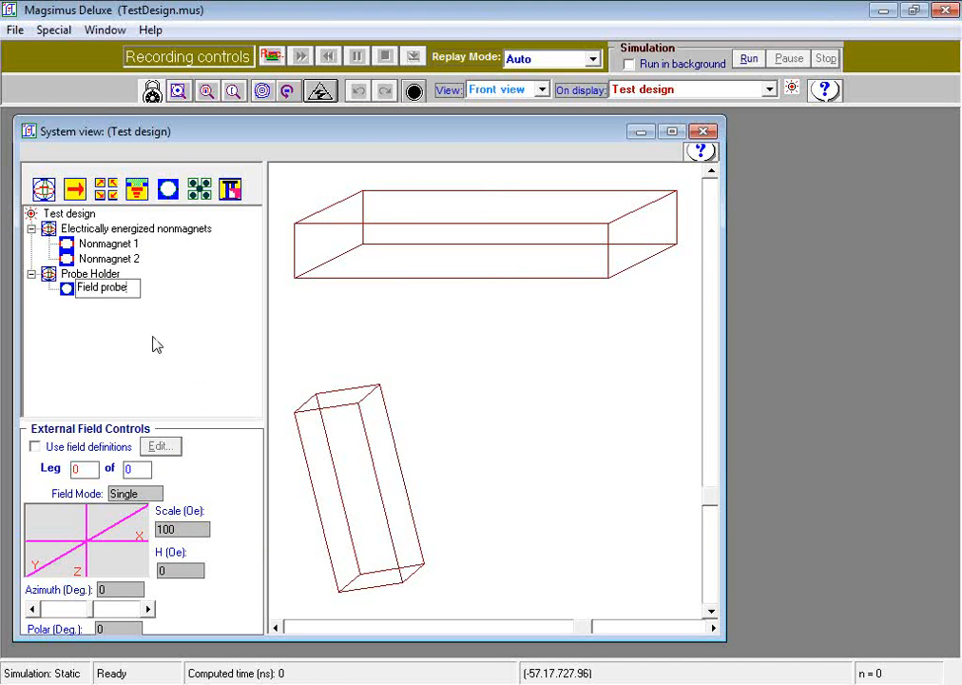
{"action": "key", "text": "Return"}
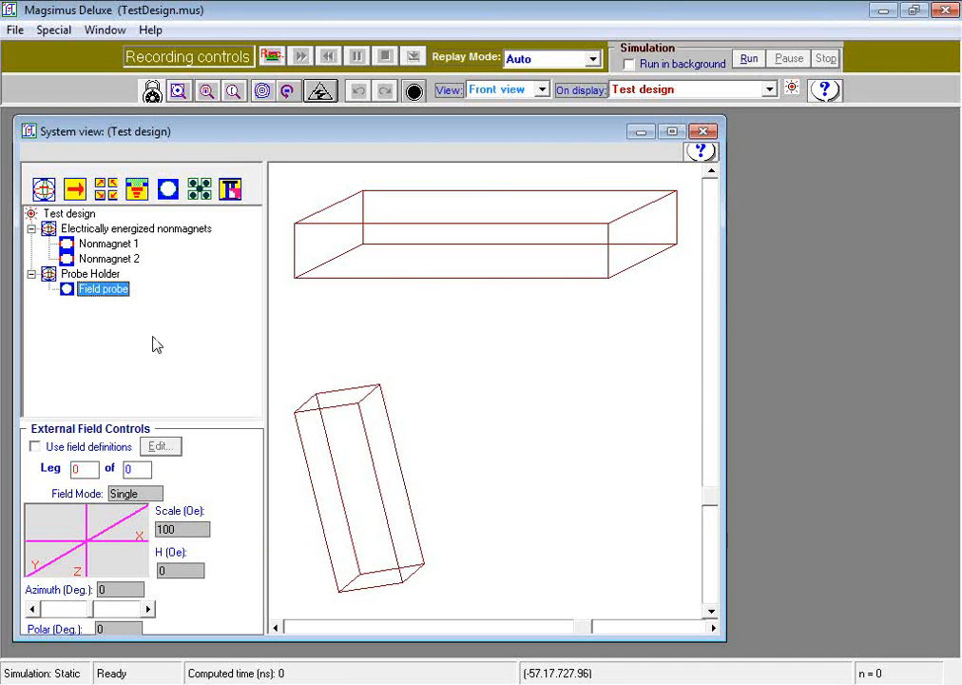
Add another group after Probe Holder with its origin at X -500 and Z 500 nm.
{"action": "left_click", "coordinate": [187, 91]}
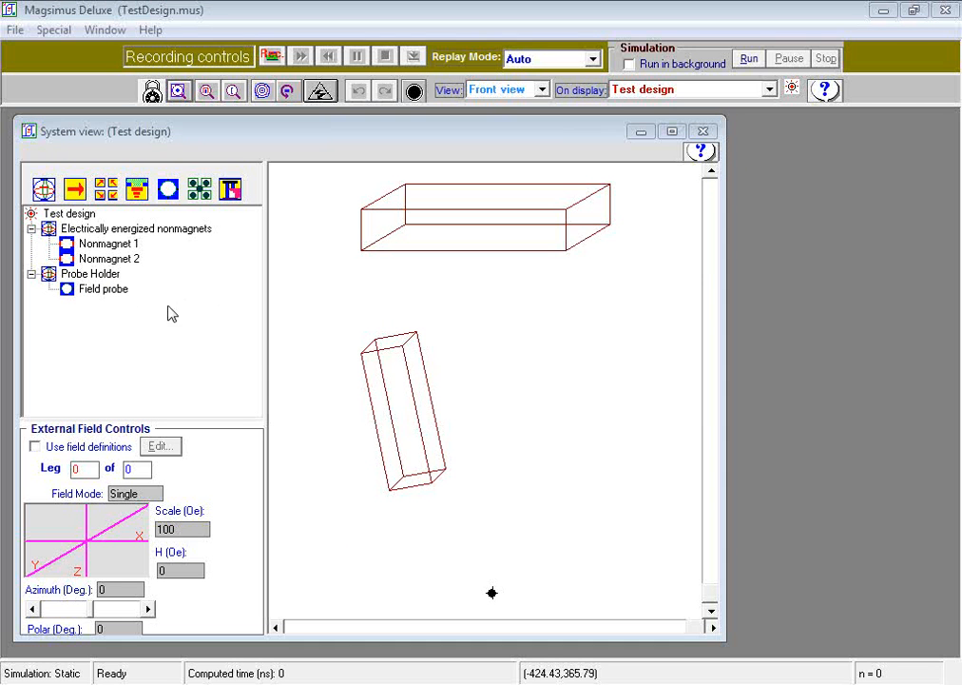
{"action": "right_click", "coordinate": [121, 292]}
{"action": "mouse_move", "coordinate": [165, 311]}
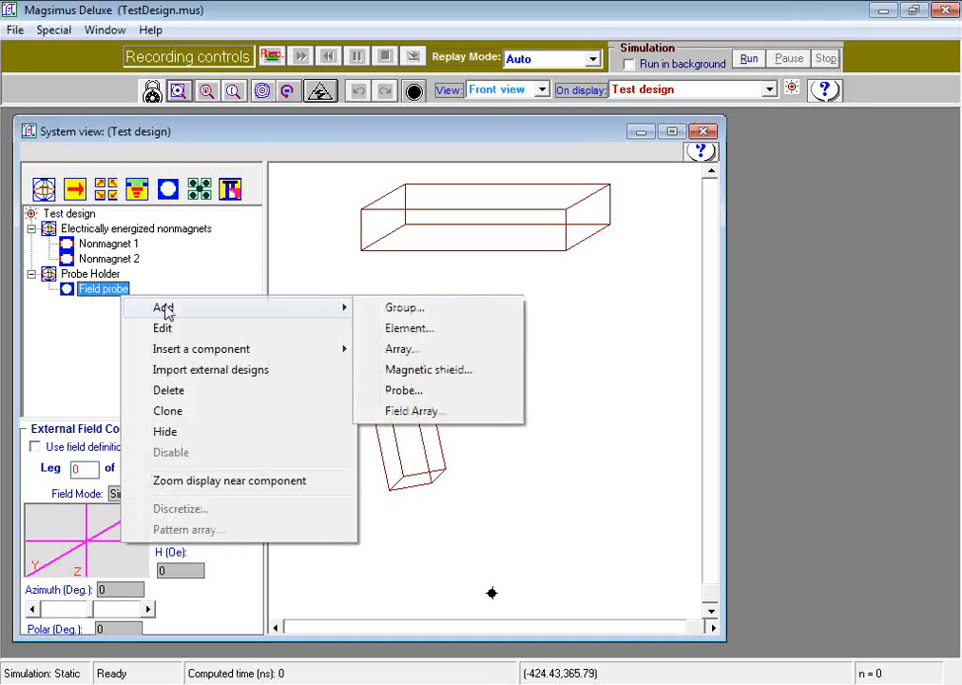
{"action": "left_click", "coordinate": [409, 310]}
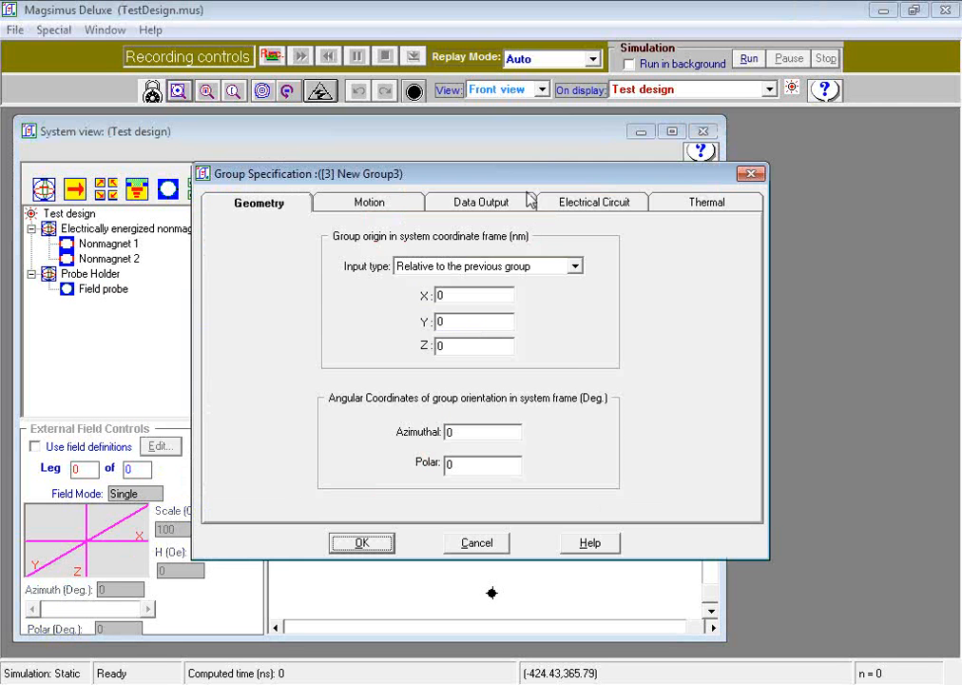
{"action": "left_click_drag", "start_coordinate": [537, 178], "coordinate": [483, 176]}
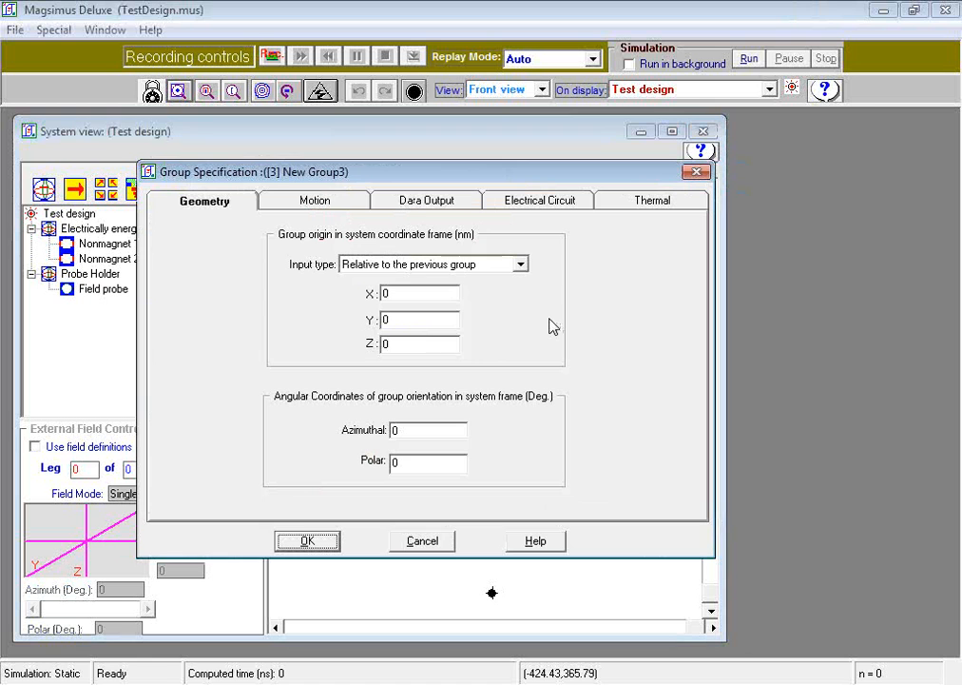
{"action": "left_click", "coordinate": [420, 294]}
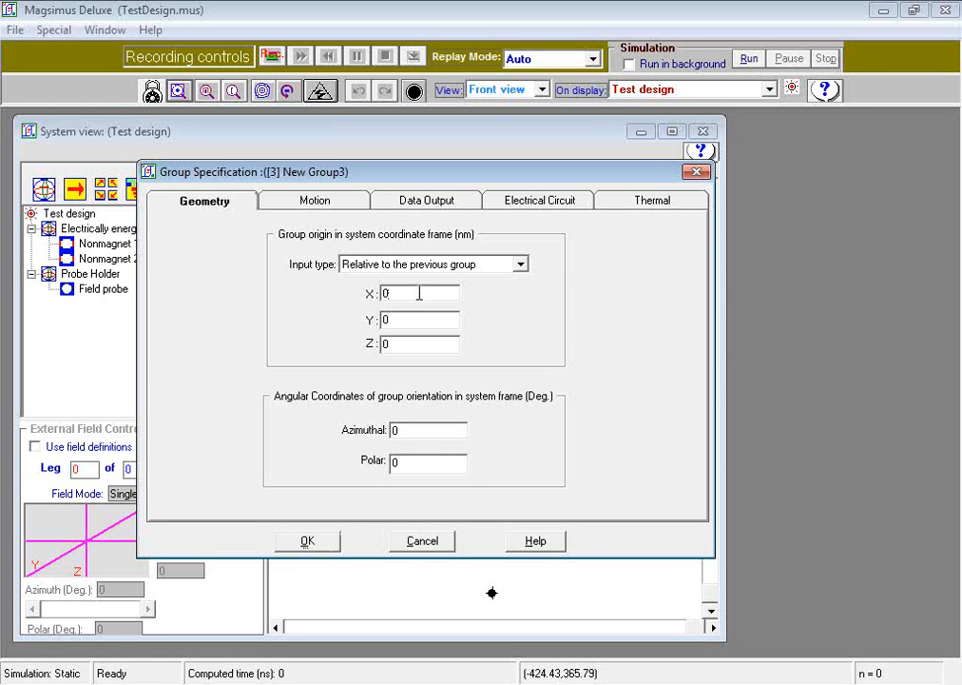
{"action": "left_click_drag", "start_coordinate": [420, 294], "coordinate": [357, 298]}
{"action": "type", "text": "-500"}
{"action": "left_click_drag", "start_coordinate": [431, 345], "coordinate": [370, 352]}
{"action": "type", "text": "500"}
{"action": "left_click", "coordinate": [303, 540]}
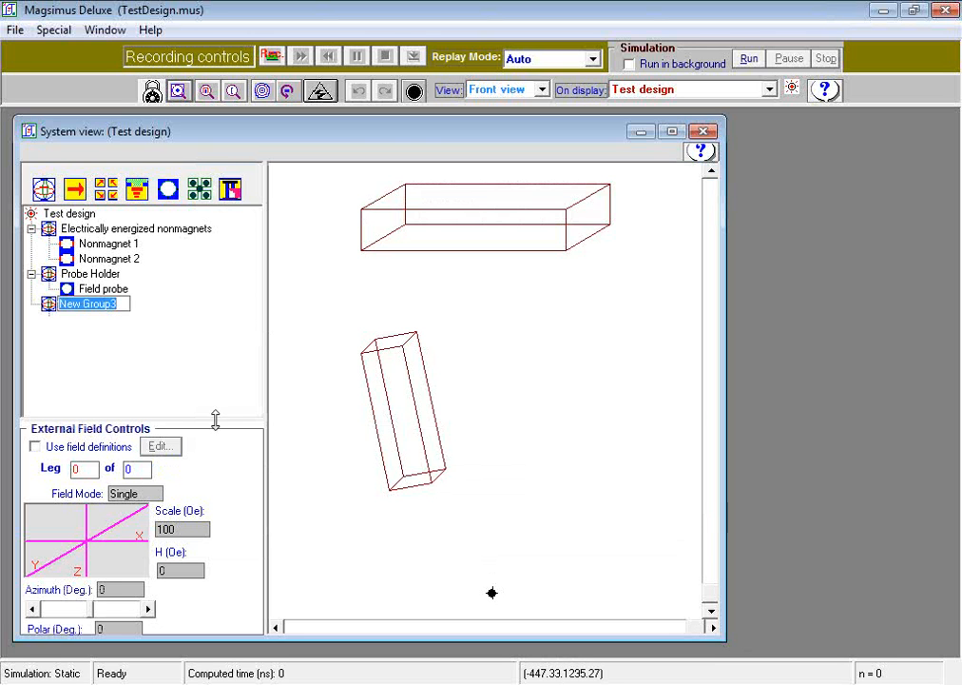
Name the third group Array group.
{"action": "type", "text": "Array"}
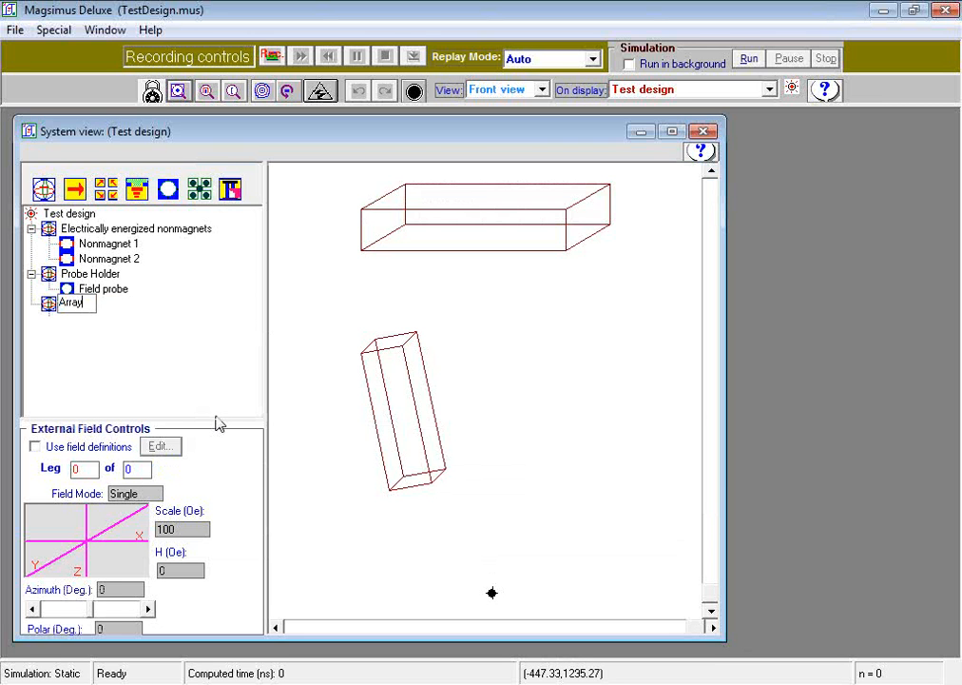
{"action": "type", "text": " group"}
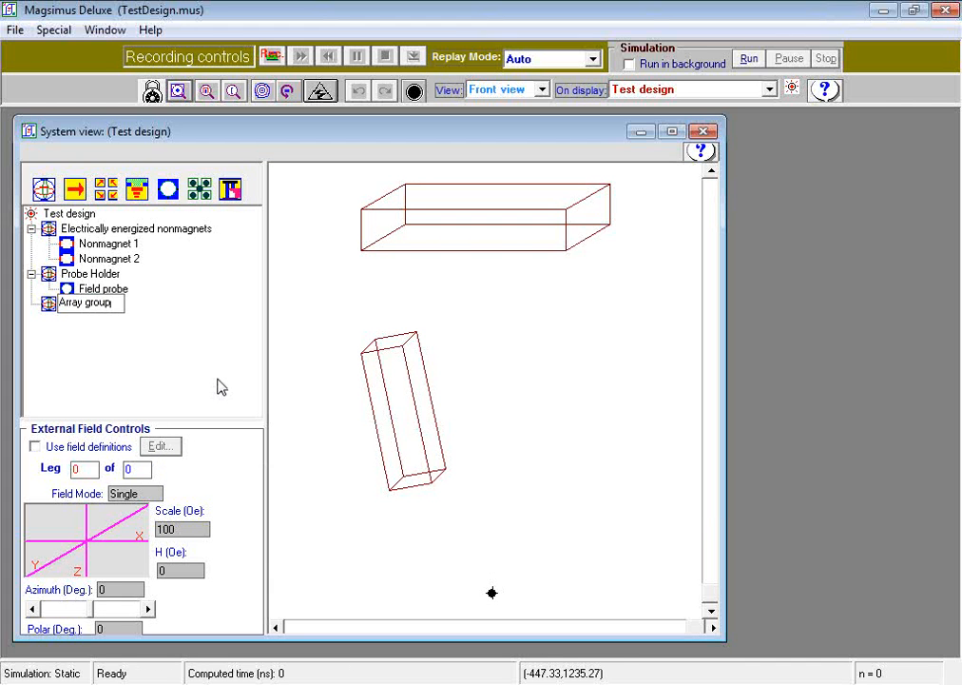
{"action": "key", "text": "Return"}
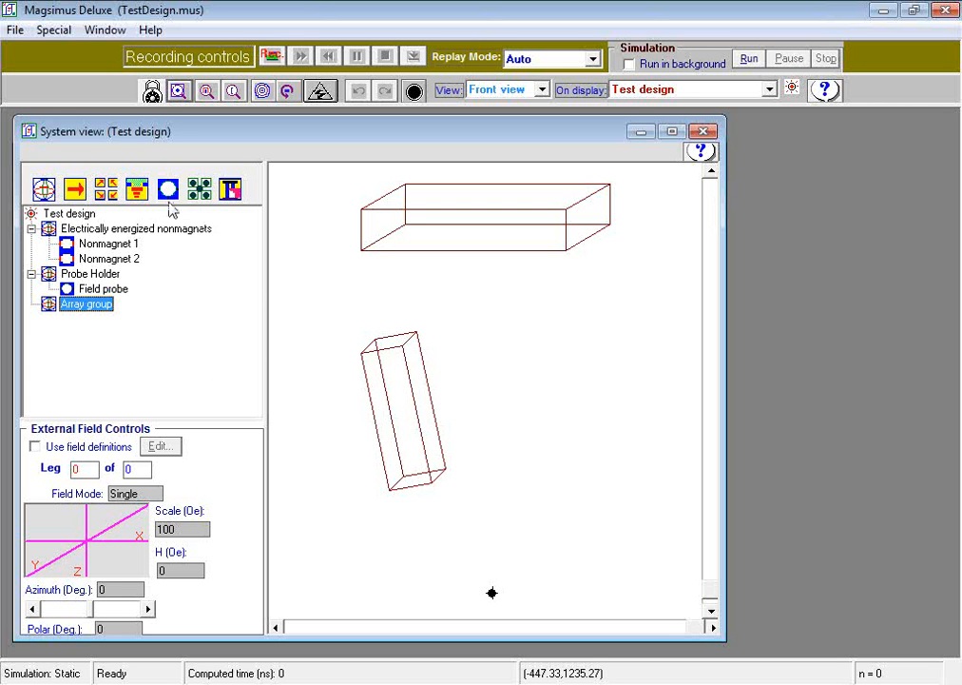
Add an array to Array group and set its cell width Lv to 100 nm.
{"action": "left_click", "coordinate": [110, 193]}
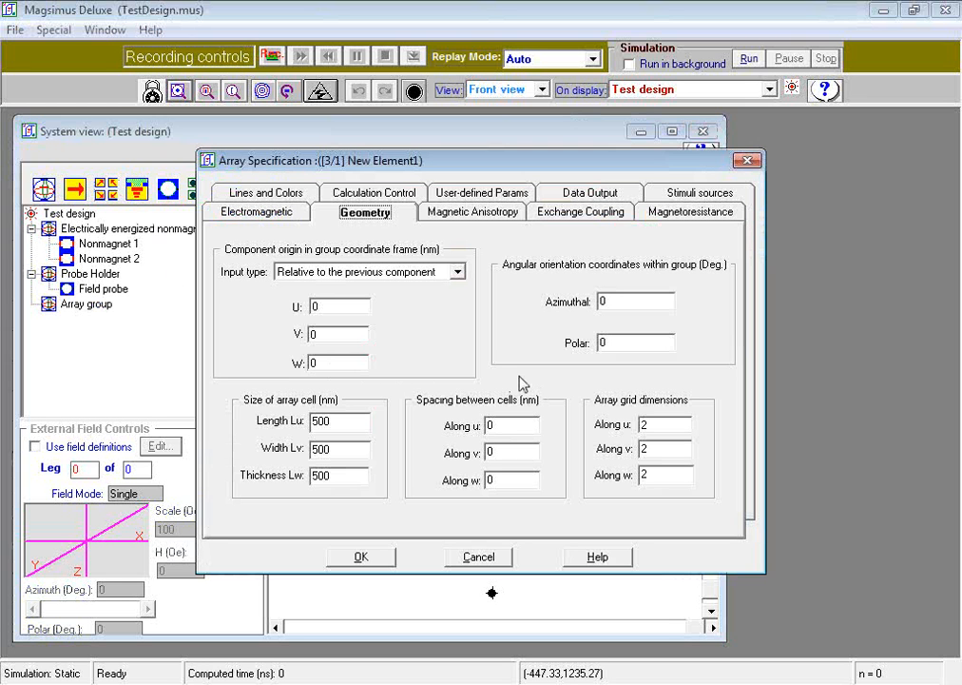
{"action": "left_click", "coordinate": [328, 451]}
{"action": "left_click_drag", "start_coordinate": [328, 450], "coordinate": [282, 458]}
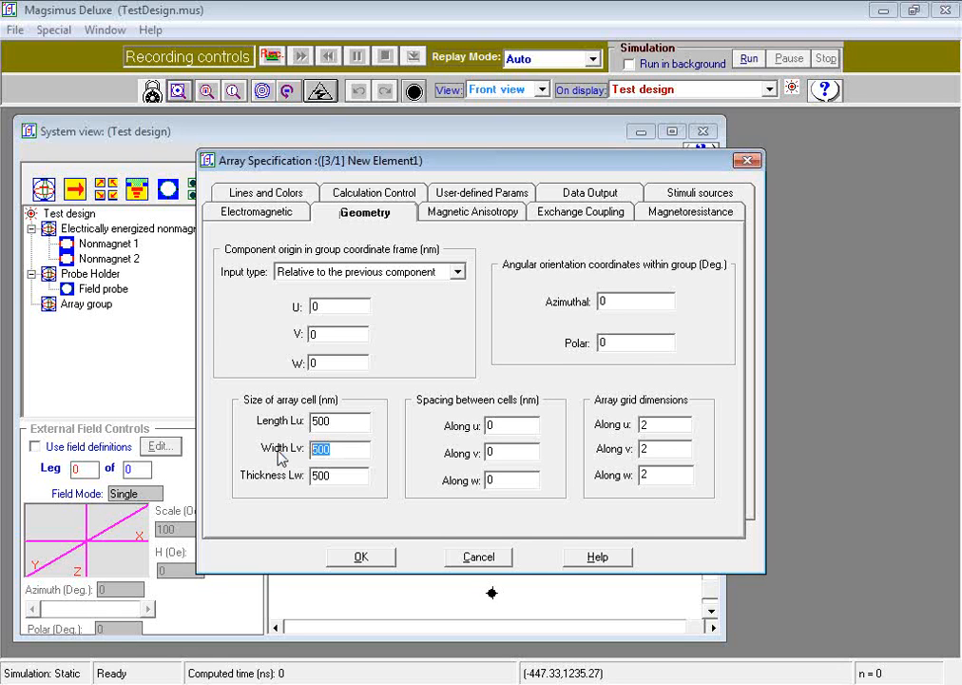
{"action": "type", "text": "100"}
Set the array's cell spacing to 50 nm along u and w, and its grid dimension along v to 1.
{"action": "left_click", "coordinate": [492, 427]}
{"action": "double_click", "coordinate": [501, 428]}
{"action": "type", "text": "50"}
{"action": "left_click_drag", "start_coordinate": [500, 481], "coordinate": [475, 482]}
{"action": "type", "text": "50"}
{"action": "left_click", "coordinate": [655, 449]}
{"action": "left_click_drag", "start_coordinate": [656, 449], "coordinate": [611, 454]}
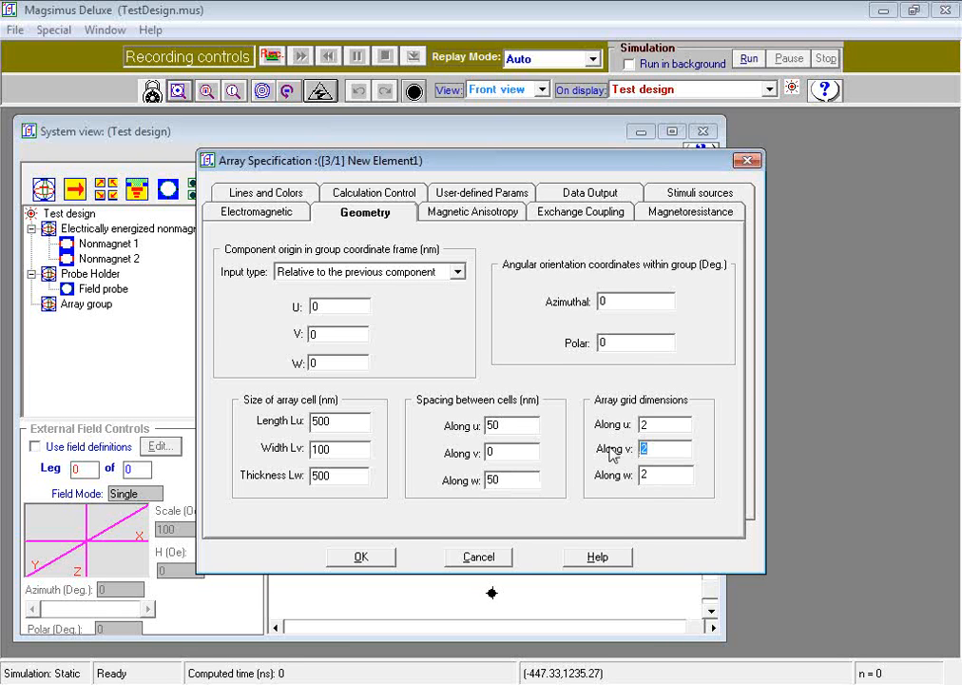
{"action": "type", "text": "1"}
Create an array data output with magnetization along external field, Mh, against system external field amplitude, HextA, on the X-axis, and accept the specification.
{"action": "left_click", "coordinate": [565, 194]}
{"action": "left_click_drag", "start_coordinate": [522, 161], "coordinate": [498, 159]}
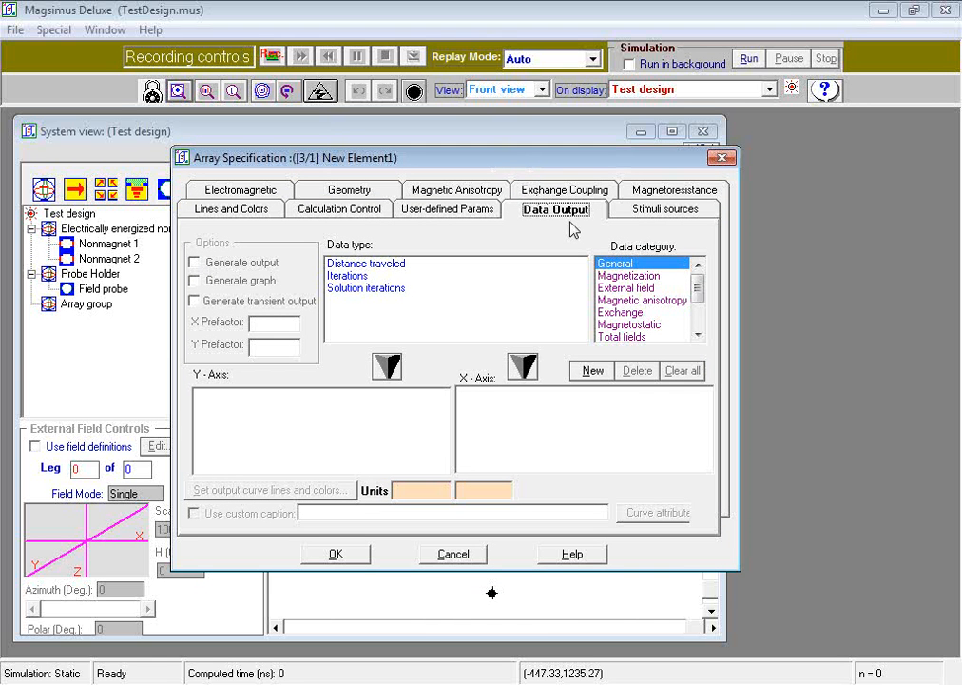
{"action": "left_click", "coordinate": [595, 371]}
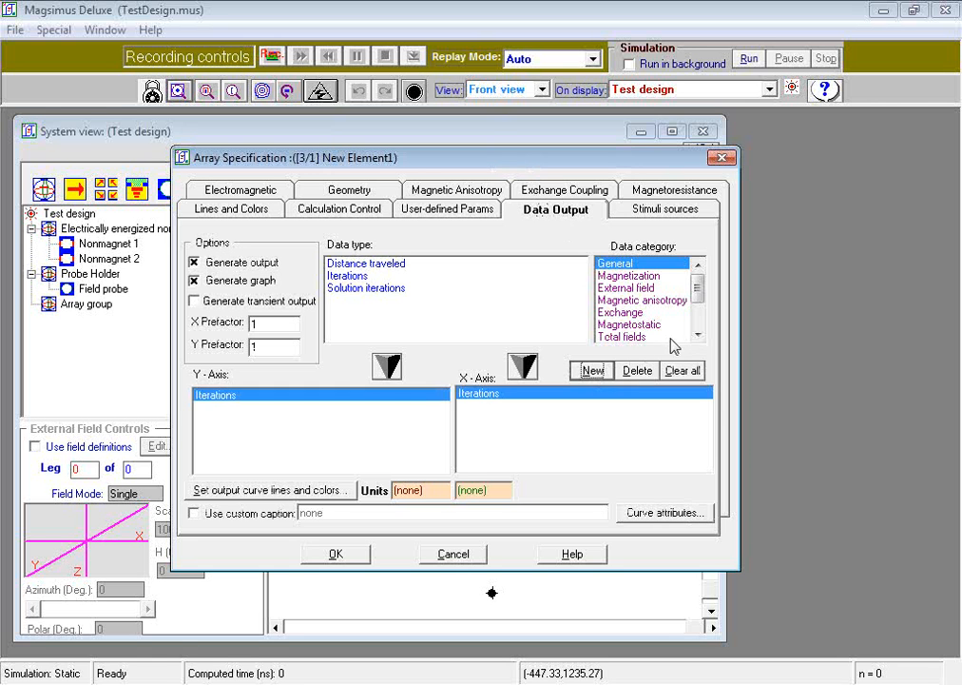
{"action": "left_click", "coordinate": [656, 287]}
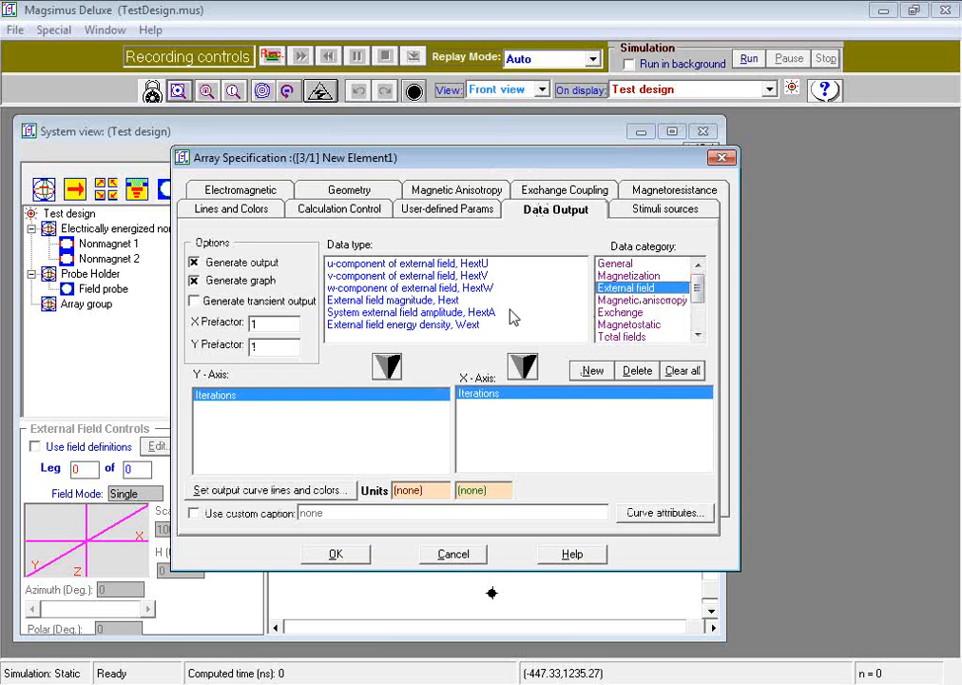
{"action": "left_click", "coordinate": [492, 313]}
{"action": "left_click", "coordinate": [523, 366]}
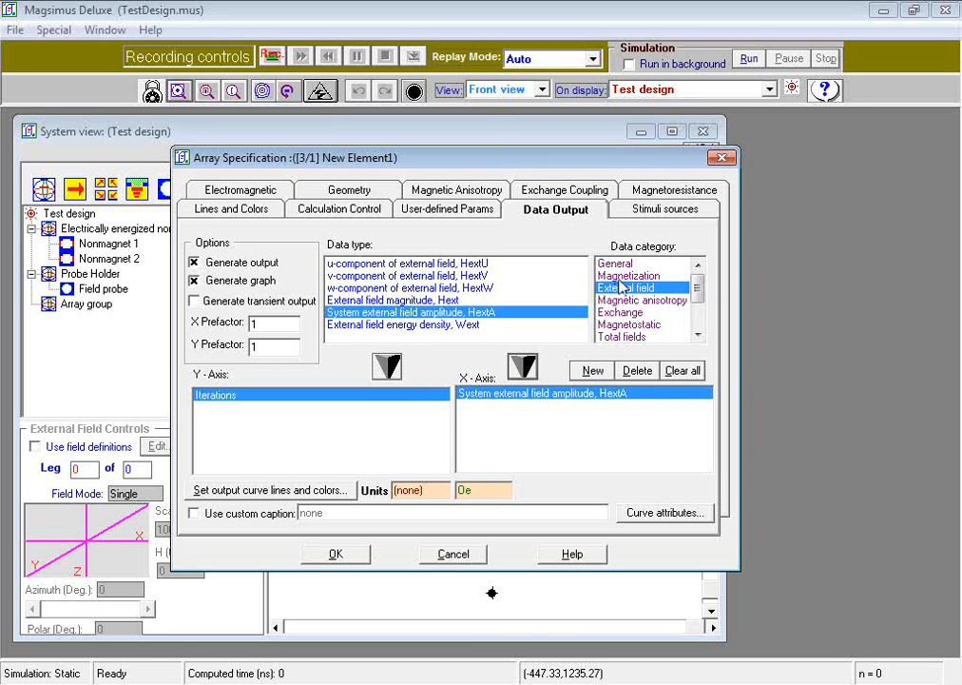
{"action": "left_click", "coordinate": [628, 275]}
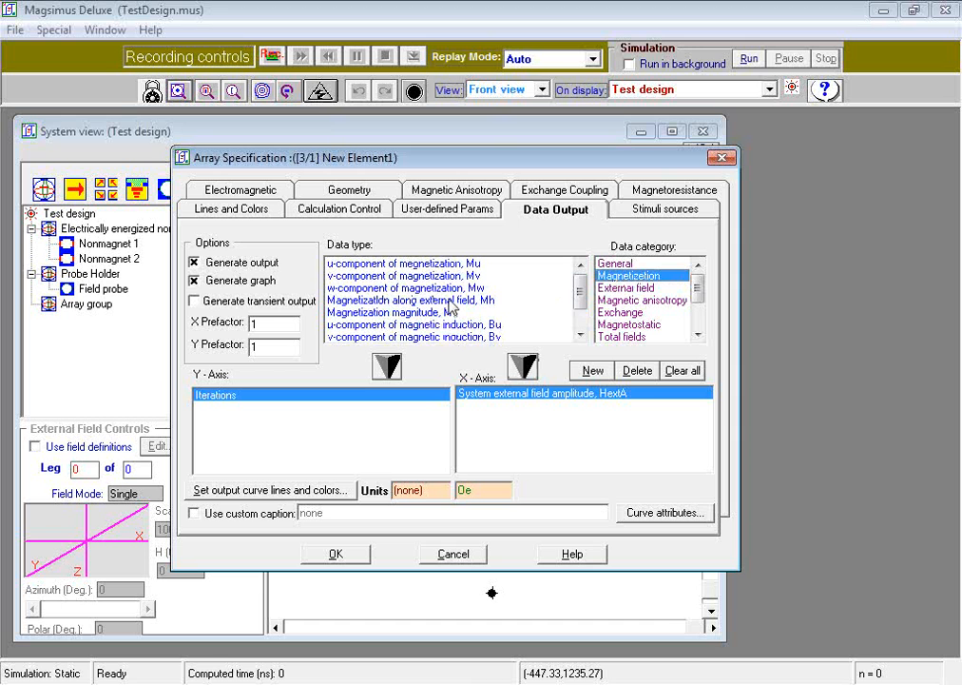
{"action": "left_click", "coordinate": [447, 300]}
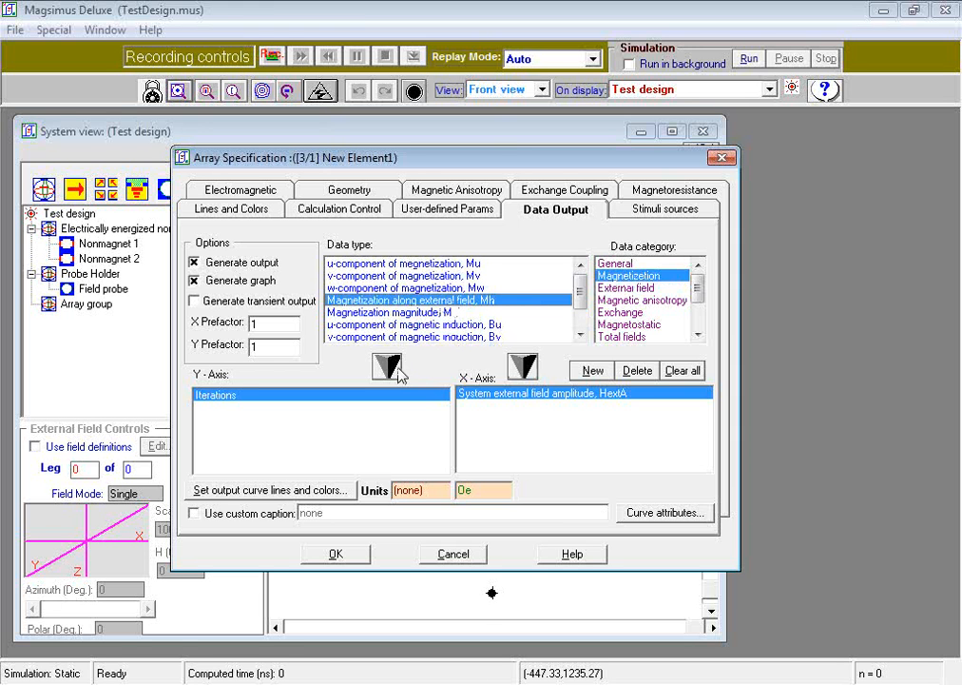
{"action": "left_click", "coordinate": [390, 367]}
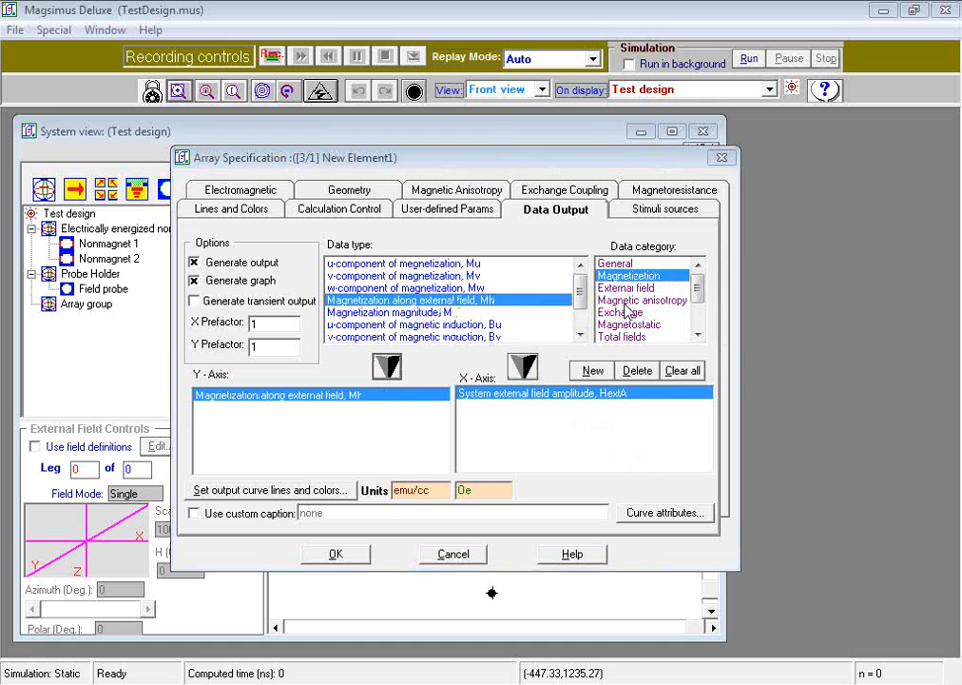
{"action": "left_click", "coordinate": [334, 557]}
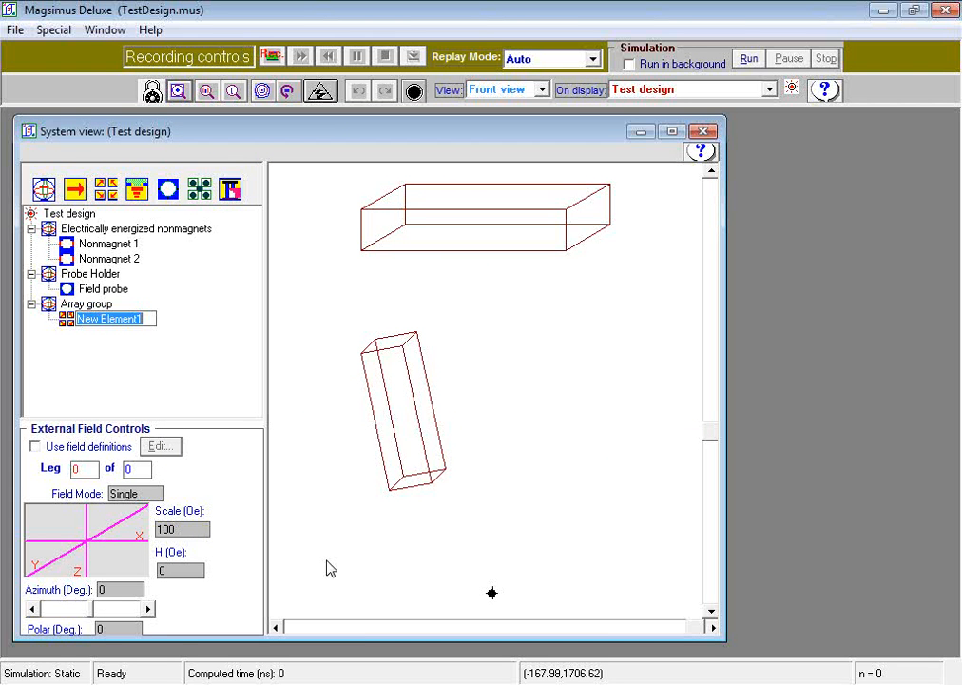
Name the new array Array of 4 magnetic cells and fit the whole design in the view.
{"action": "type", "text": "Array"}
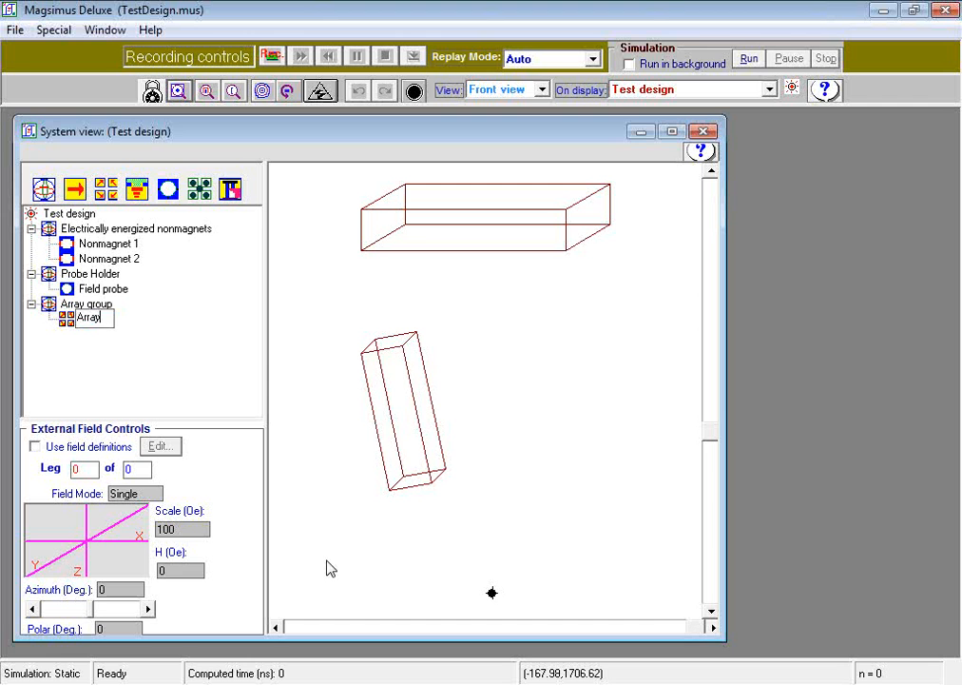
{"action": "type", "text": " of 4 magnetic"}
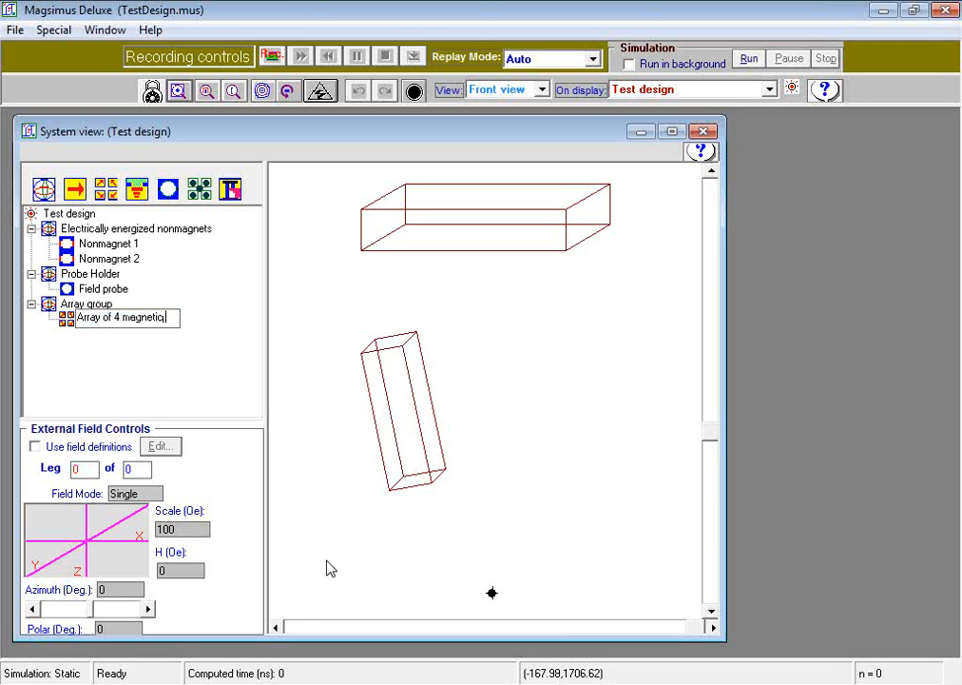
{"action": "type", "text": " cells"}
{"action": "key", "text": "Return"}
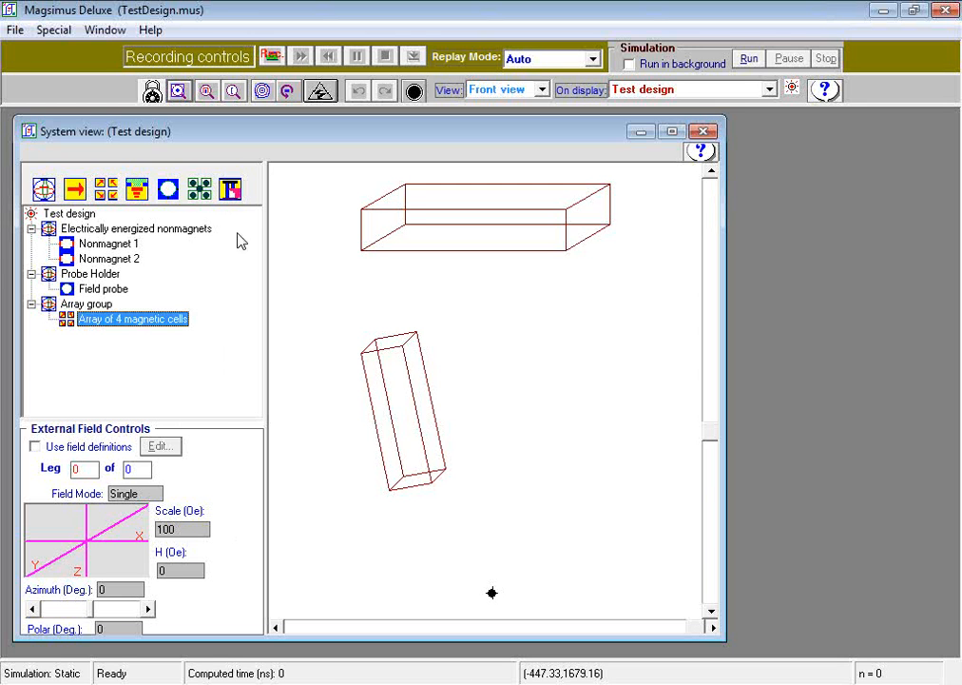
{"action": "left_click", "coordinate": [183, 93]}
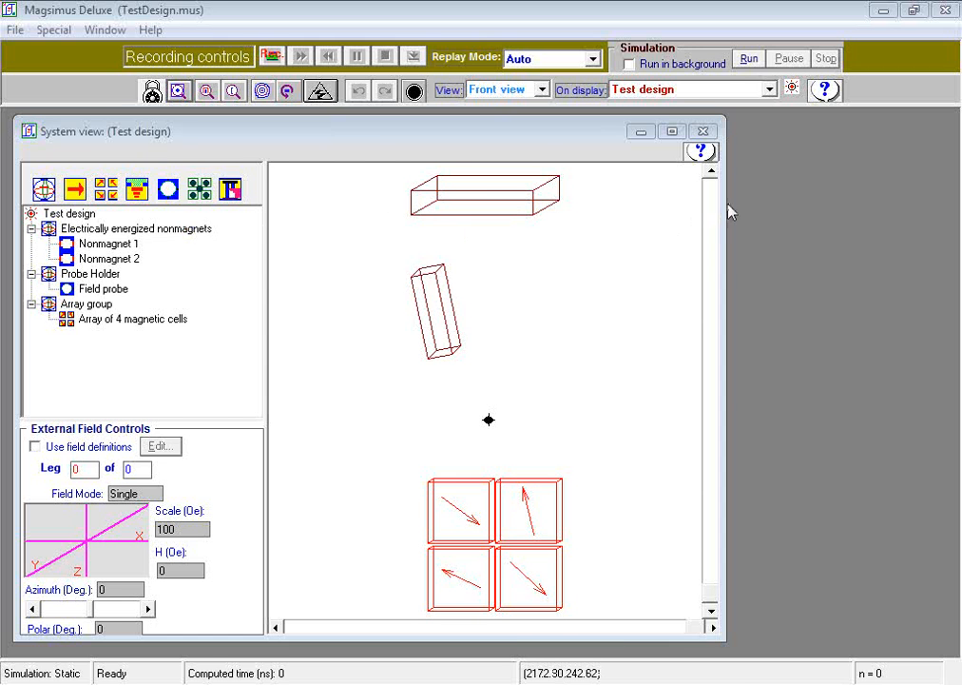
{"action": "key", "text": "alt+Tab"}
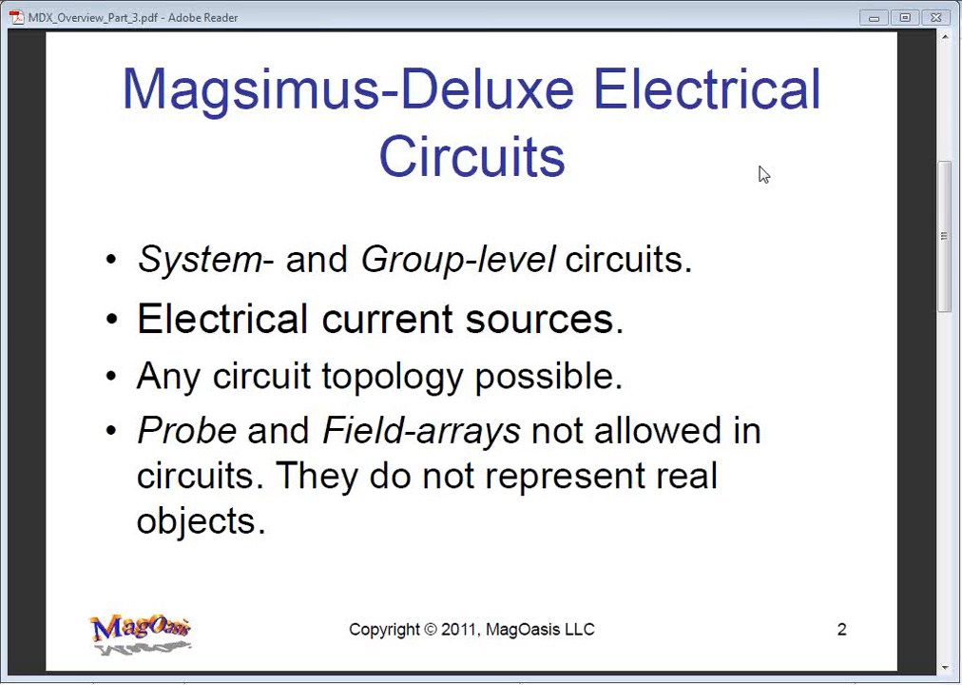
{"action": "key", "text": "alt+Tab"}
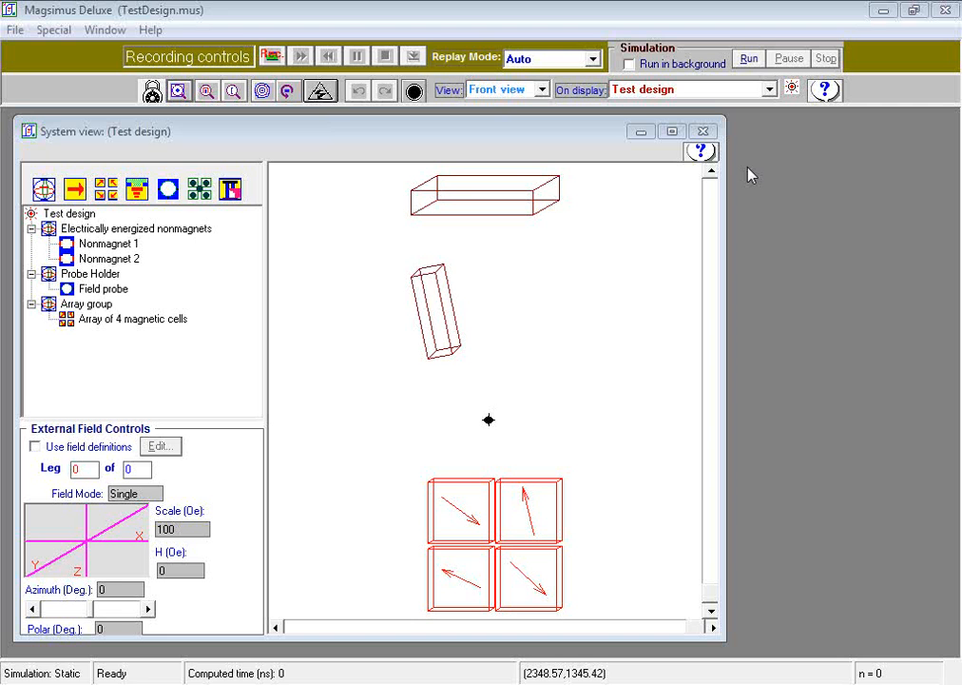
In the nonmagnets group's electrical circuit, pick Nonmagnet 2 as source and Nonmagnet 1 as destination, and direct Nonmagnet 2's current along the w-axis.
{"action": "double_click", "coordinate": [186, 233]}
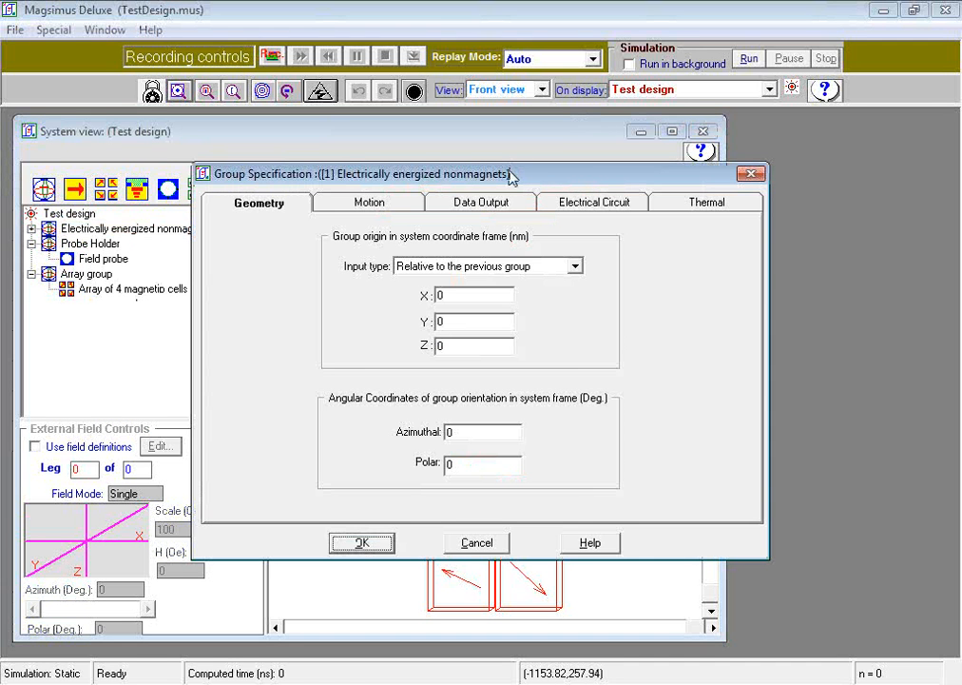
{"action": "left_click_drag", "start_coordinate": [511, 178], "coordinate": [460, 182]}
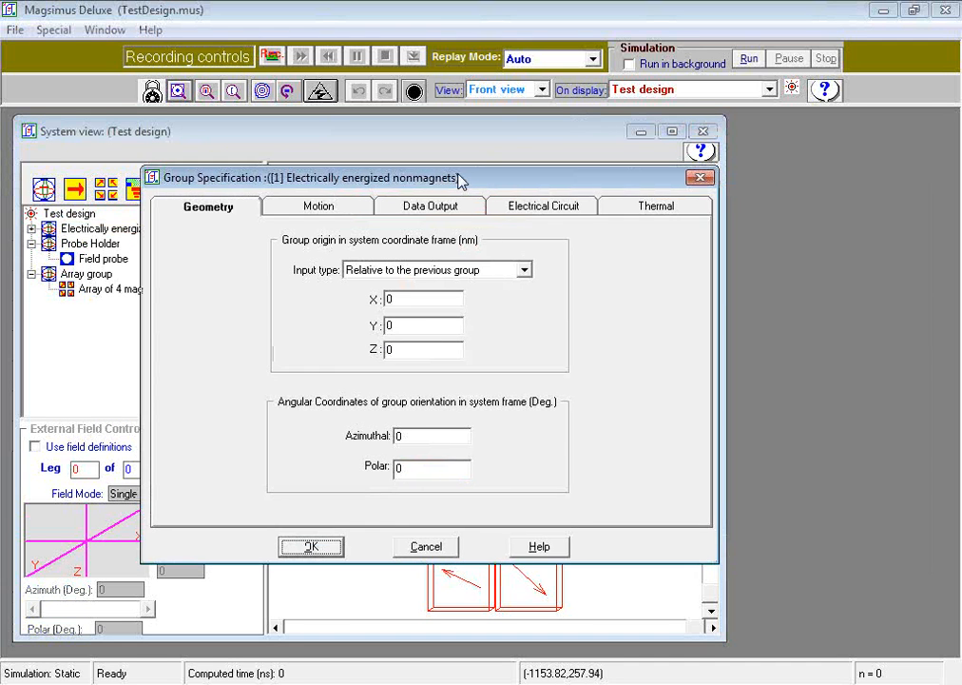
{"action": "left_click", "coordinate": [502, 205]}
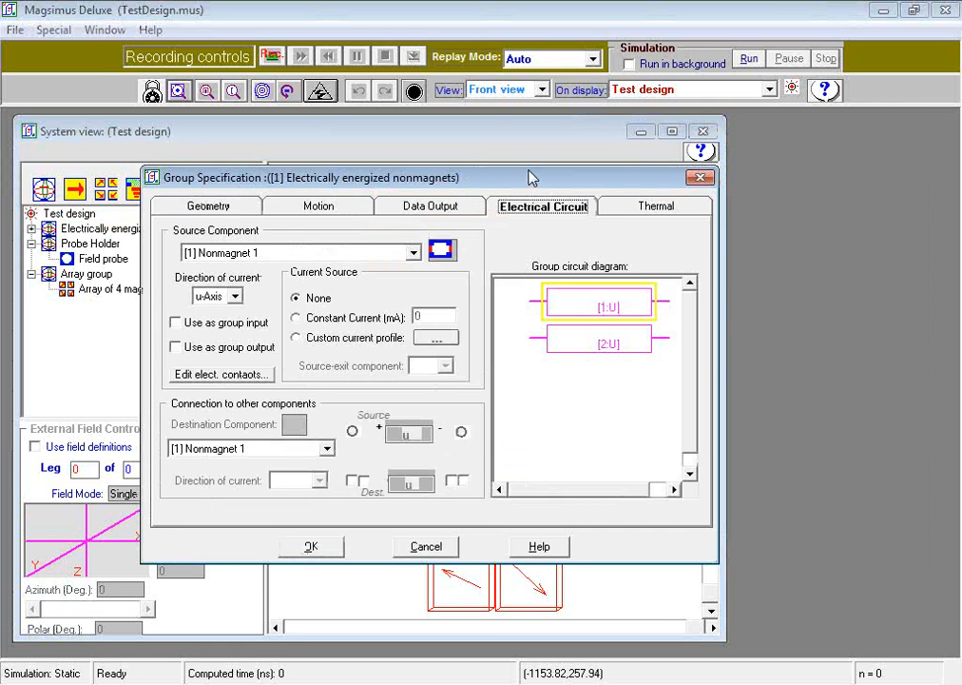
{"action": "left_click_drag", "start_coordinate": [530, 178], "coordinate": [506, 175]}
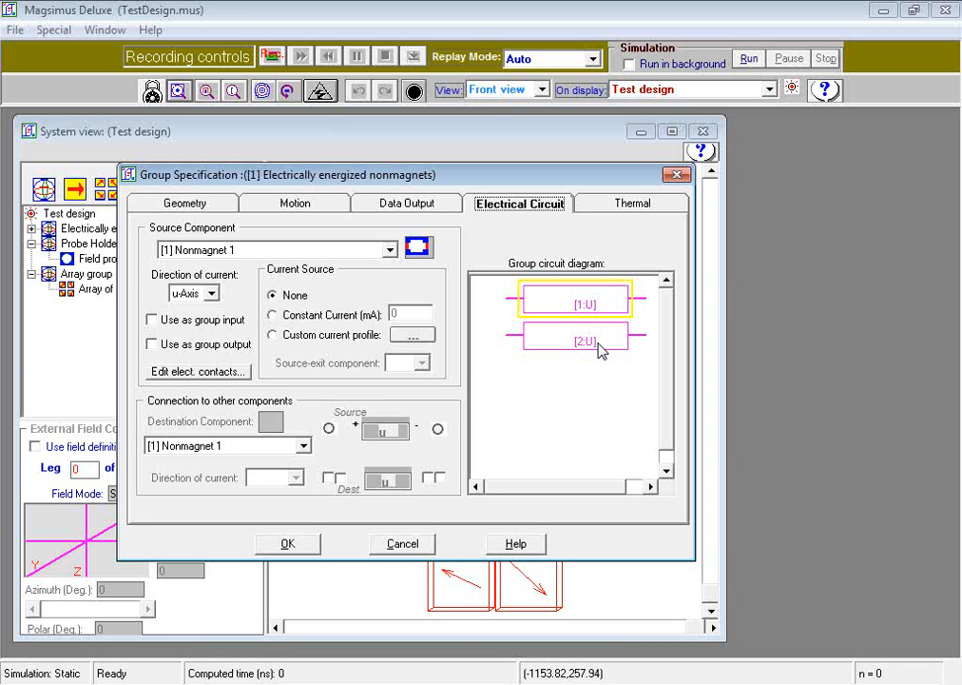
{"action": "left_click", "coordinate": [614, 306]}
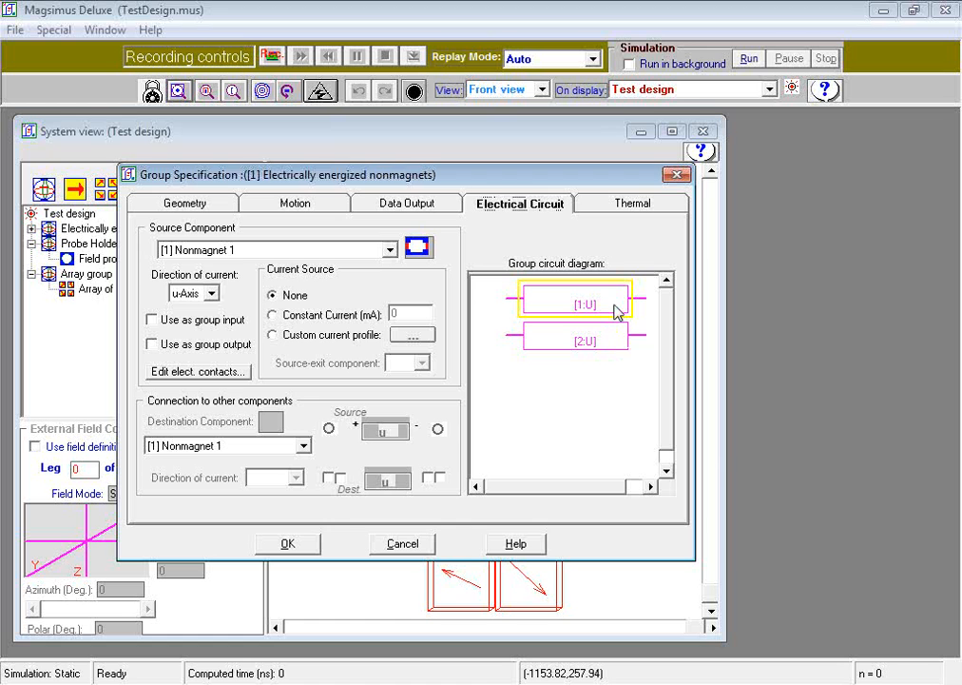
{"action": "left_click", "coordinate": [619, 341]}
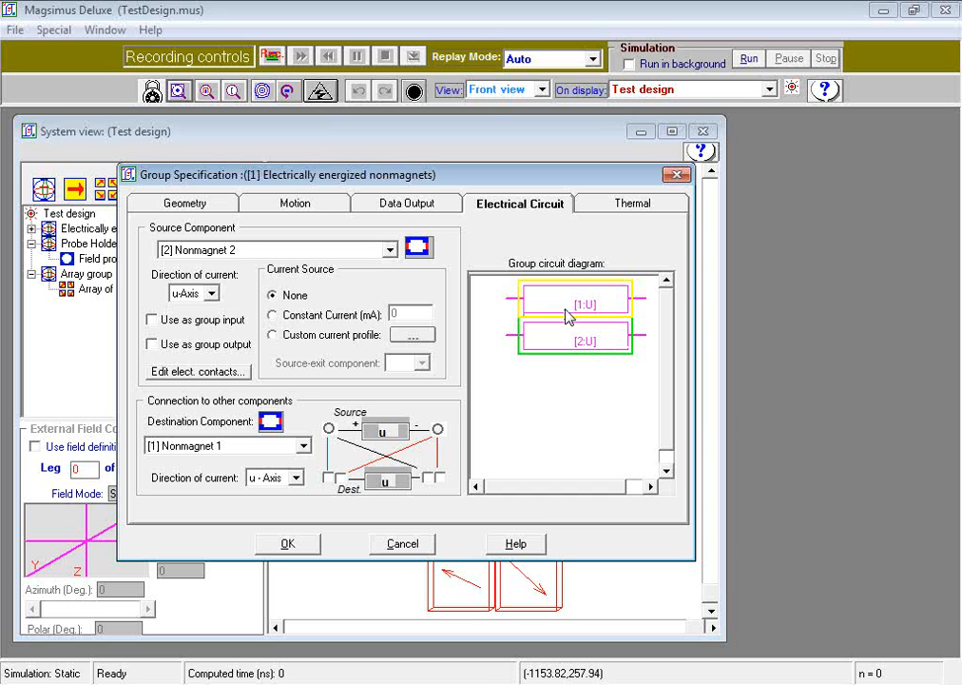
{"action": "left_click", "coordinate": [190, 293]}
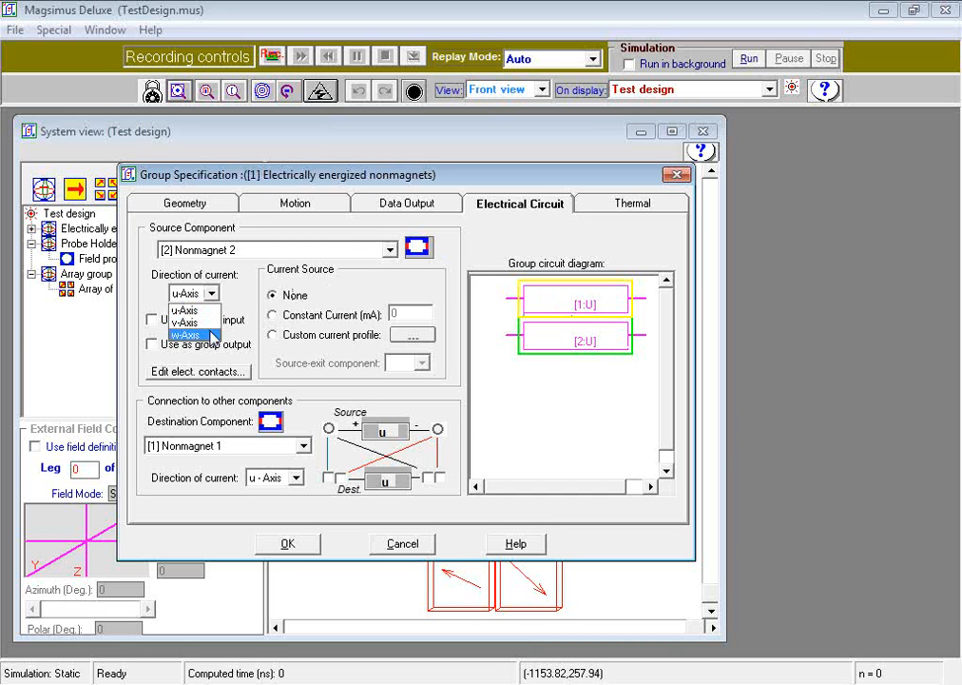
{"action": "left_click", "coordinate": [211, 335]}
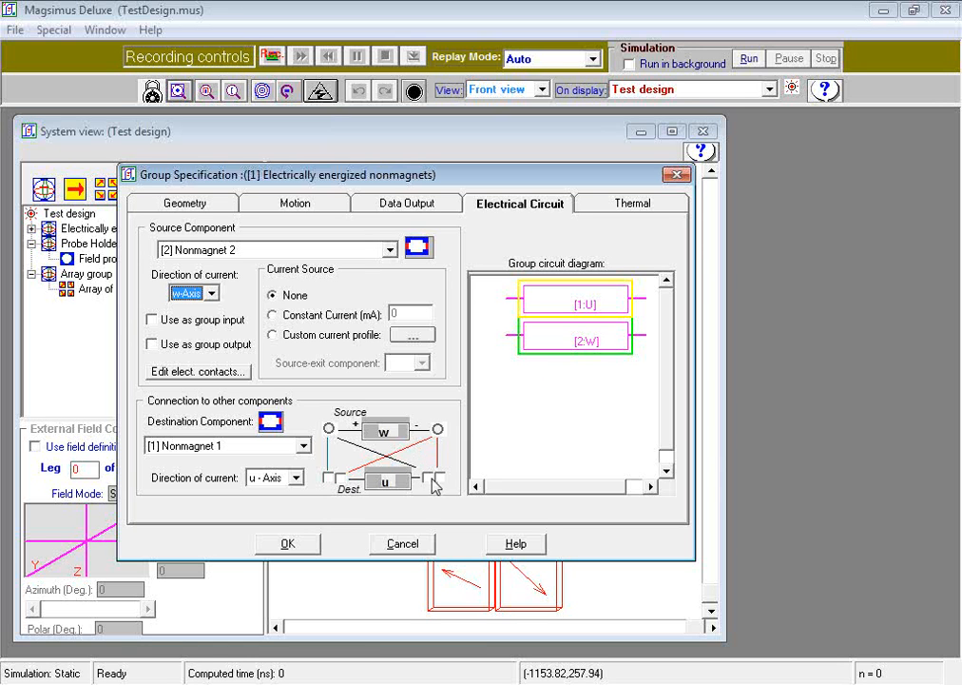
Connect Nonmagnet 2 in parallel with Nonmagnet 1, positive terminal to positive and negative to negative.
{"action": "left_click", "coordinate": [429, 477]}
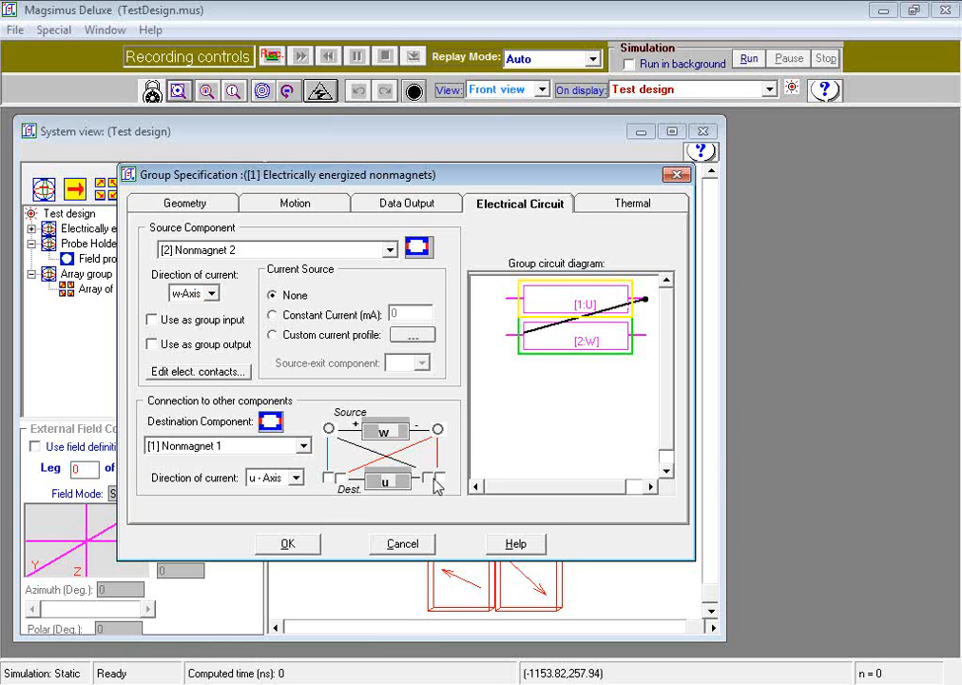
{"action": "left_click", "coordinate": [340, 477]}
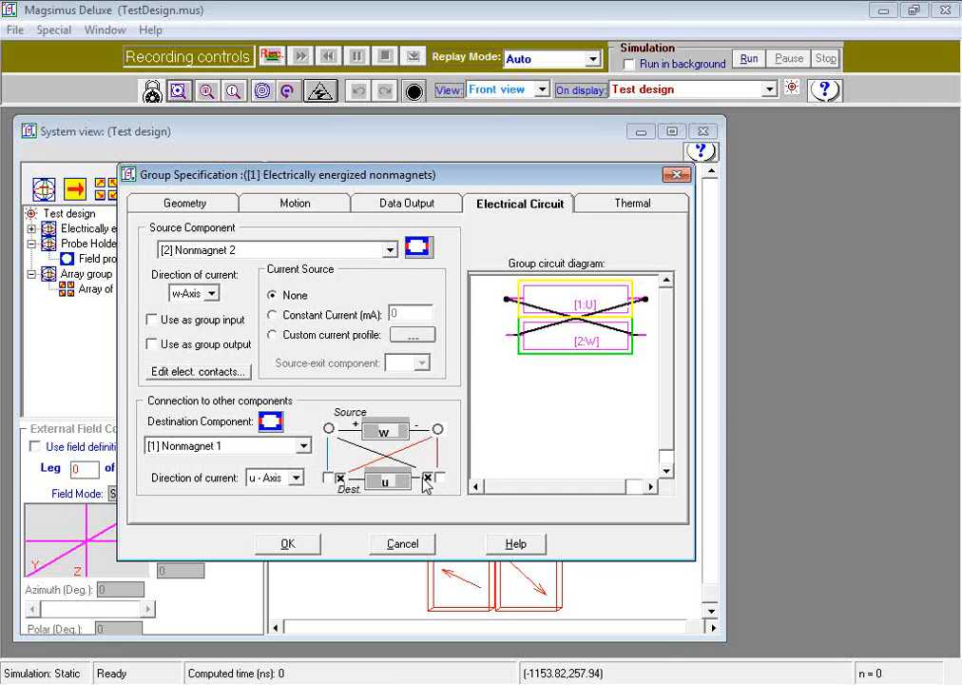
{"action": "left_click", "coordinate": [340, 477]}
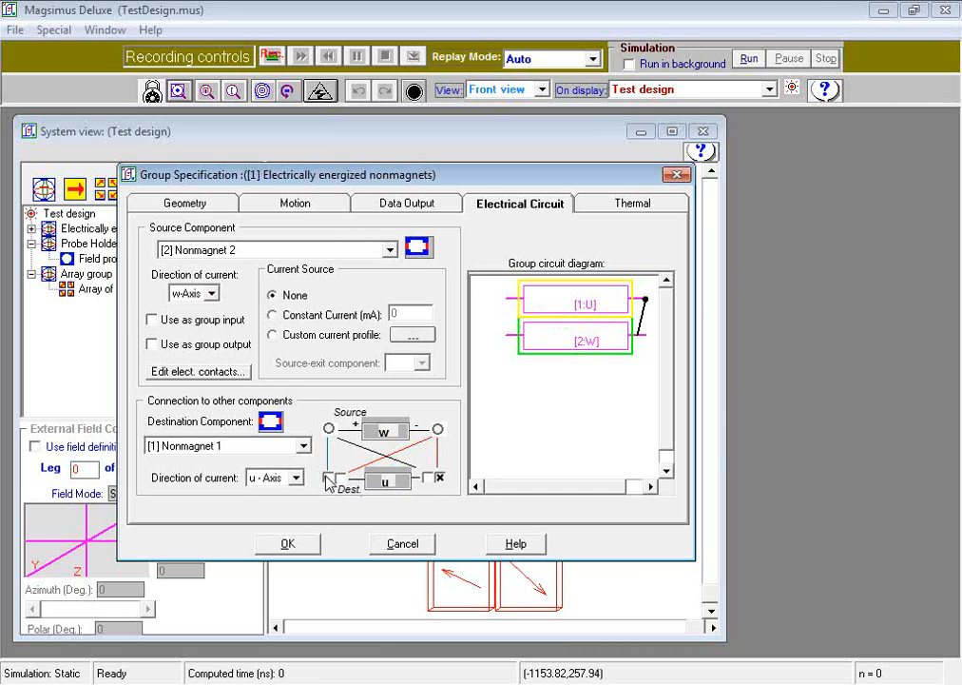
{"action": "left_click", "coordinate": [328, 477]}
Assign a custom current profile to Nonmagnet 2 and add one Pulse train leg to its waveform.
{"action": "left_click", "coordinate": [274, 335]}
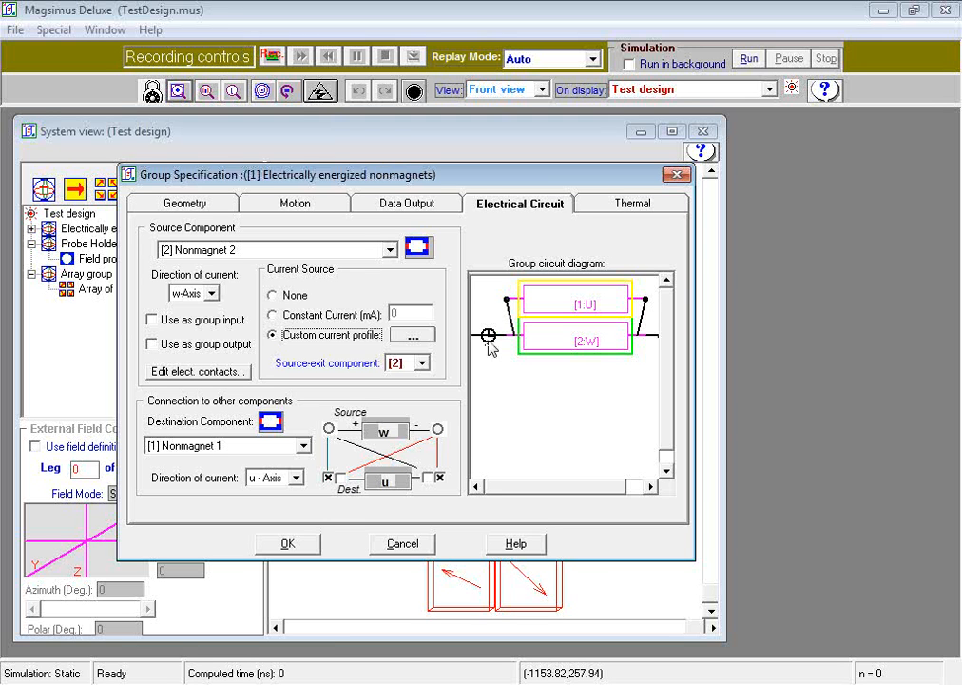
{"action": "left_click", "coordinate": [419, 337]}
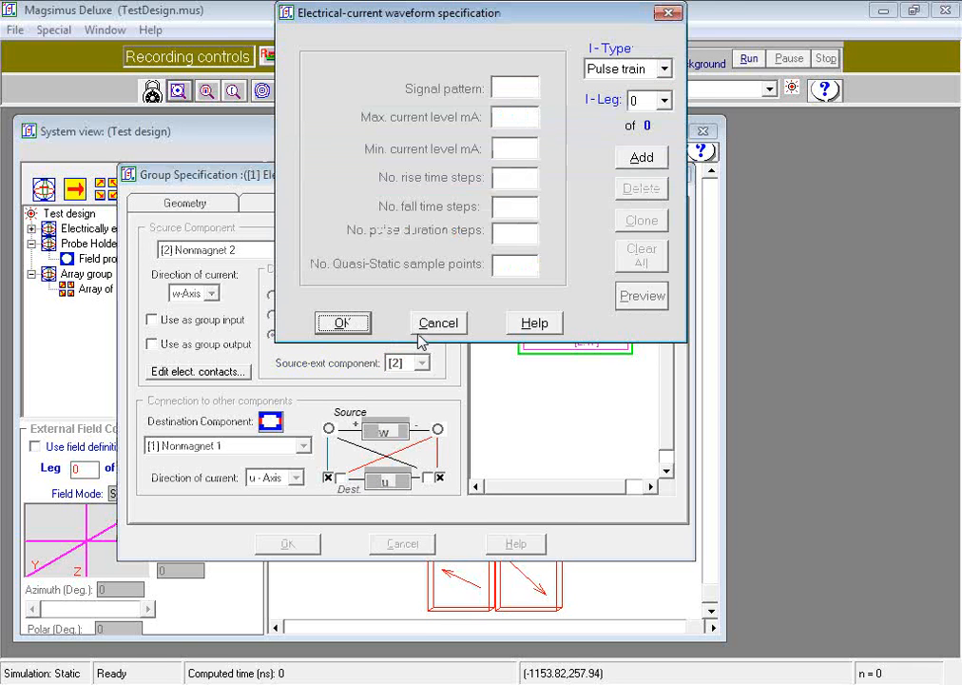
{"action": "left_click_drag", "start_coordinate": [533, 17], "coordinate": [509, 162]}
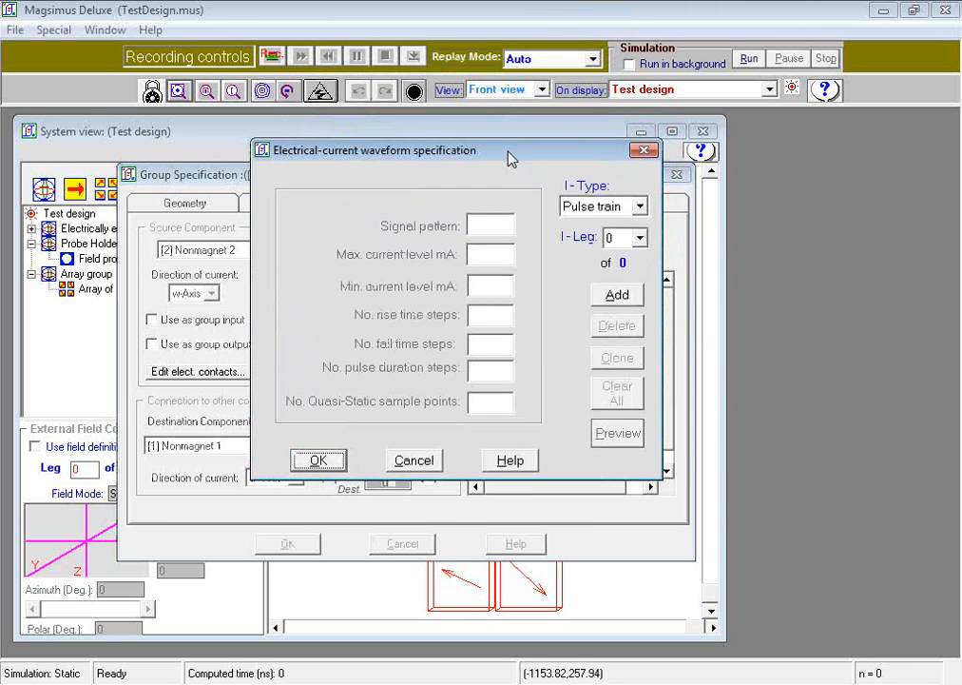
{"action": "left_click", "coordinate": [582, 149]}
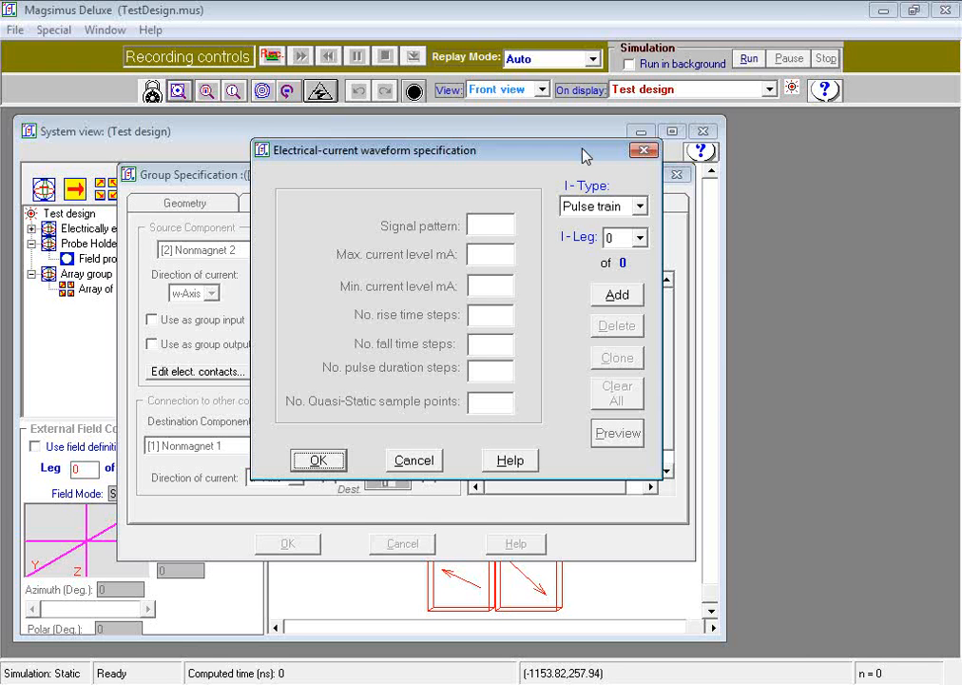
{"action": "left_click", "coordinate": [641, 207]}
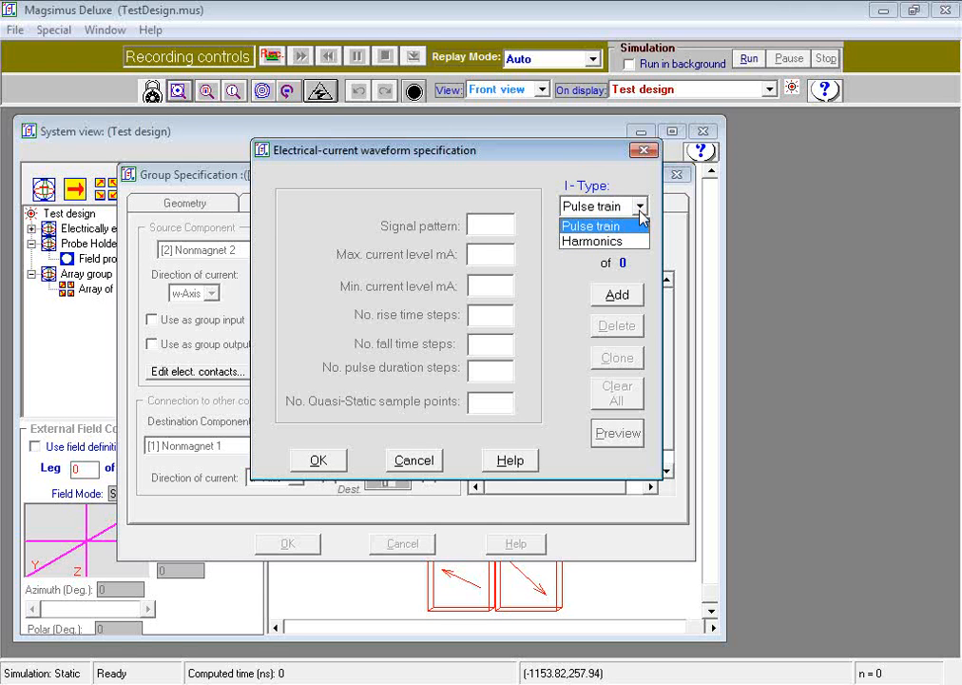
{"action": "left_click", "coordinate": [623, 227]}
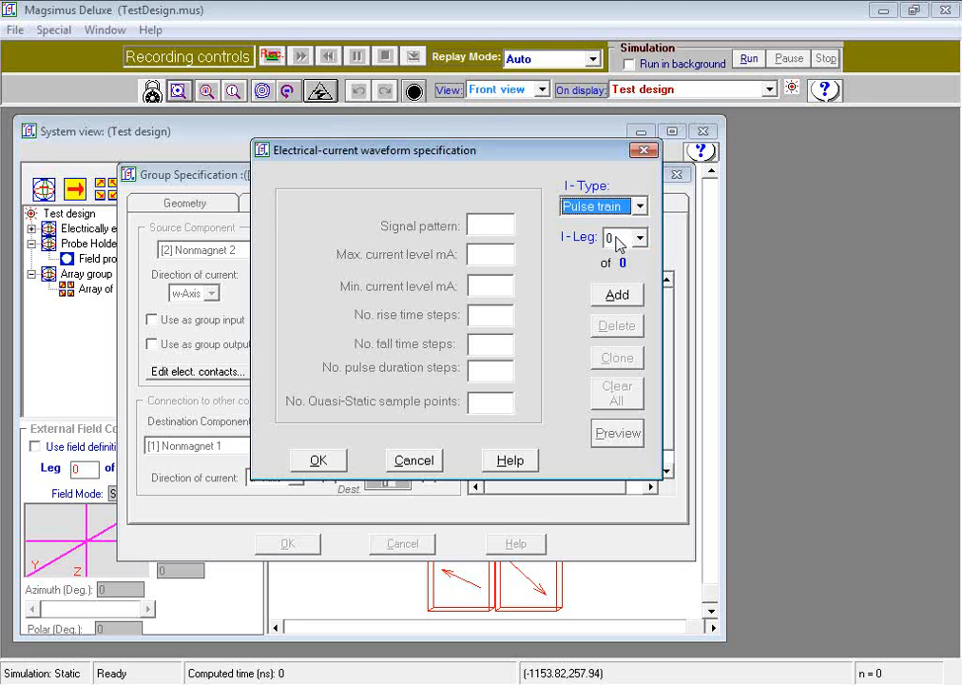
{"action": "left_click", "coordinate": [617, 293]}
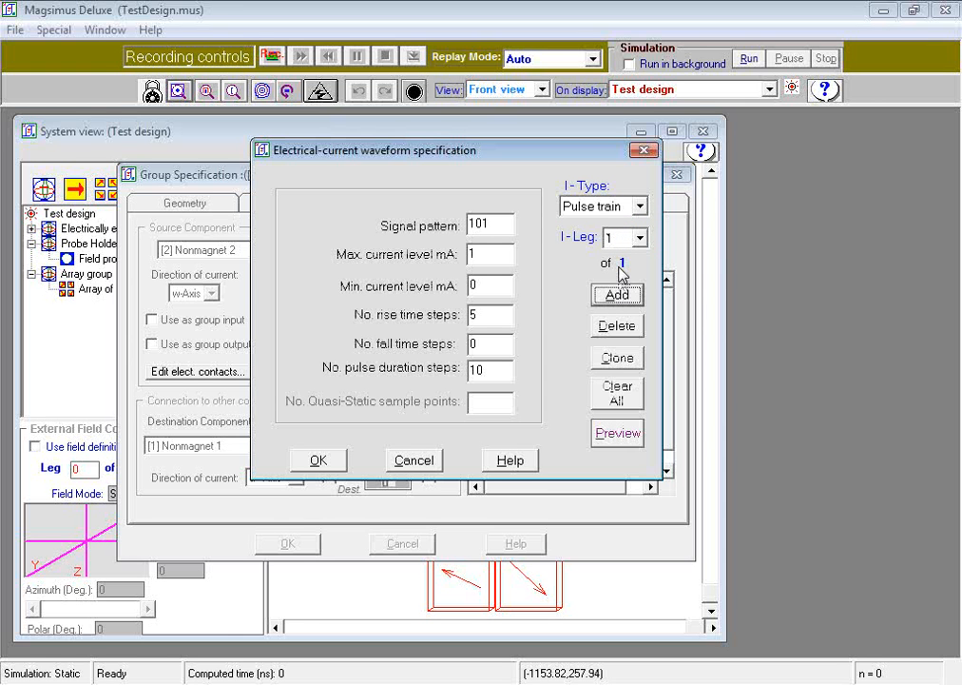
Set the pulse train's signal pattern to 1010, maximum current to 5 mA, minimum current to -10 mA and rise time steps to 0.
{"action": "left_click", "coordinate": [505, 230]}
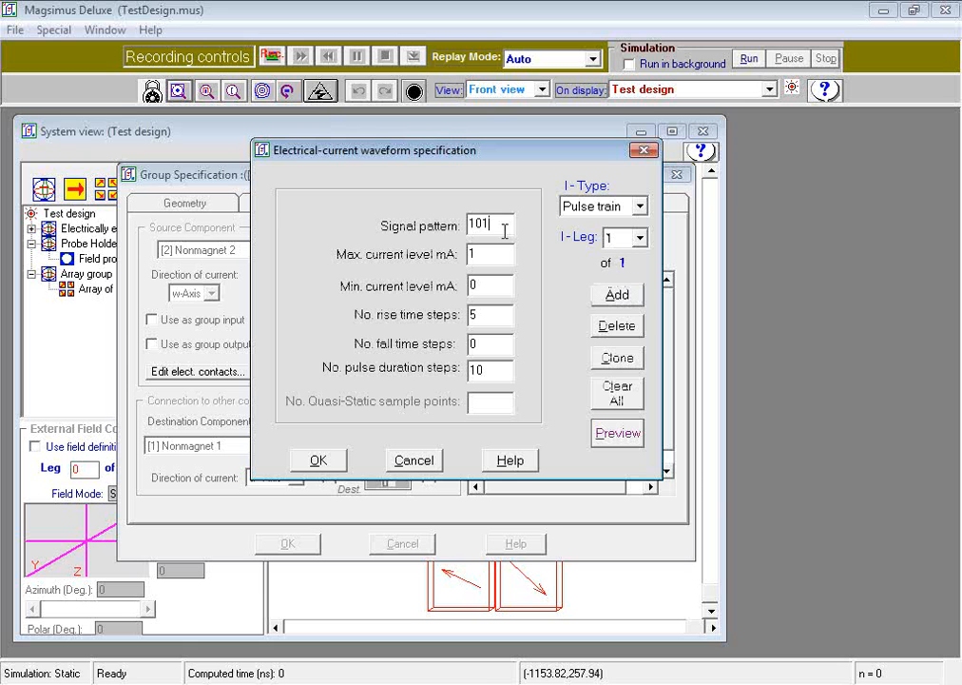
{"action": "type", "text": "0"}
{"action": "double_click", "coordinate": [486, 257]}
{"action": "type", "text": "5"}
{"action": "double_click", "coordinate": [478, 286]}
{"action": "type", "text": "-"}
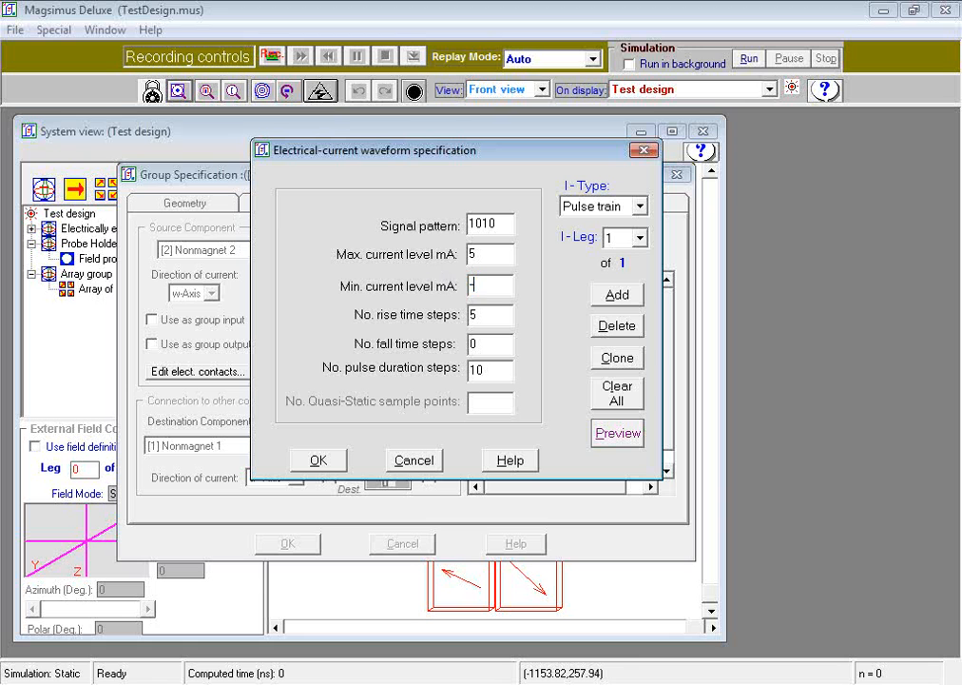
{"action": "type", "text": "10"}
{"action": "double_click", "coordinate": [500, 314]}
{"action": "type", "text": "0"}
Preview the pulse-train current profile, then accept the waveform and the nonmagnets group specification.
{"action": "left_click", "coordinate": [616, 434]}
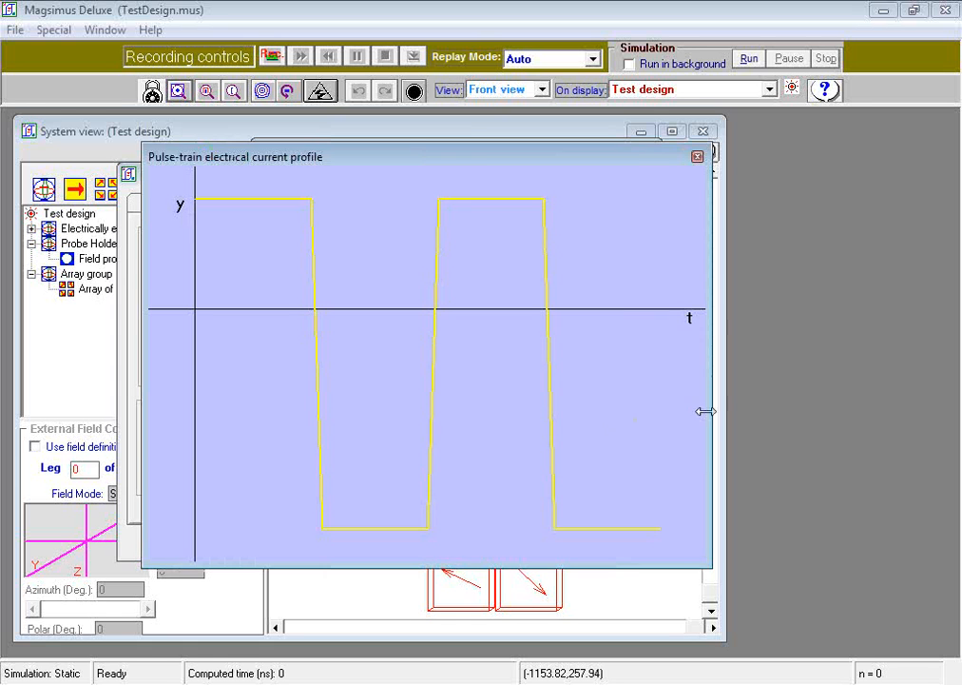
{"action": "left_click_drag", "start_coordinate": [486, 159], "coordinate": [419, 161]}
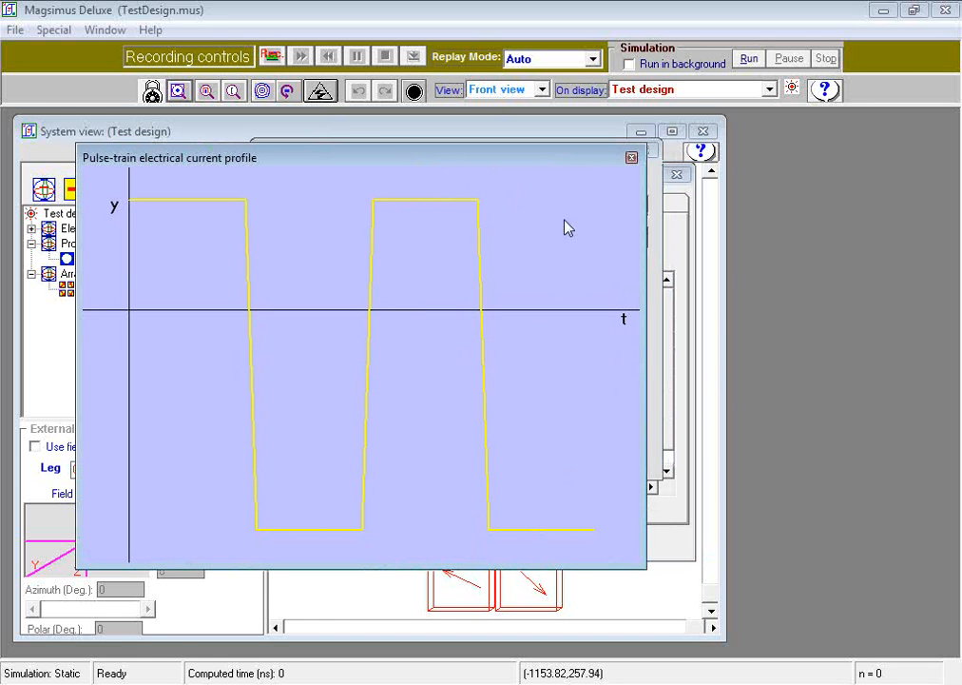
{"action": "left_click", "coordinate": [631, 158]}
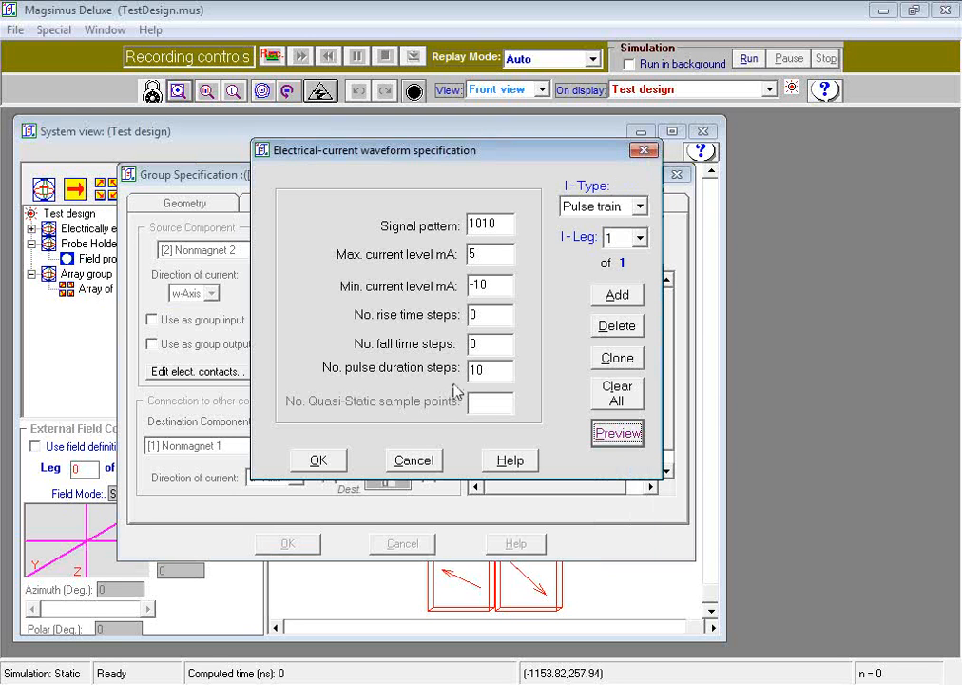
{"action": "left_click", "coordinate": [318, 460]}
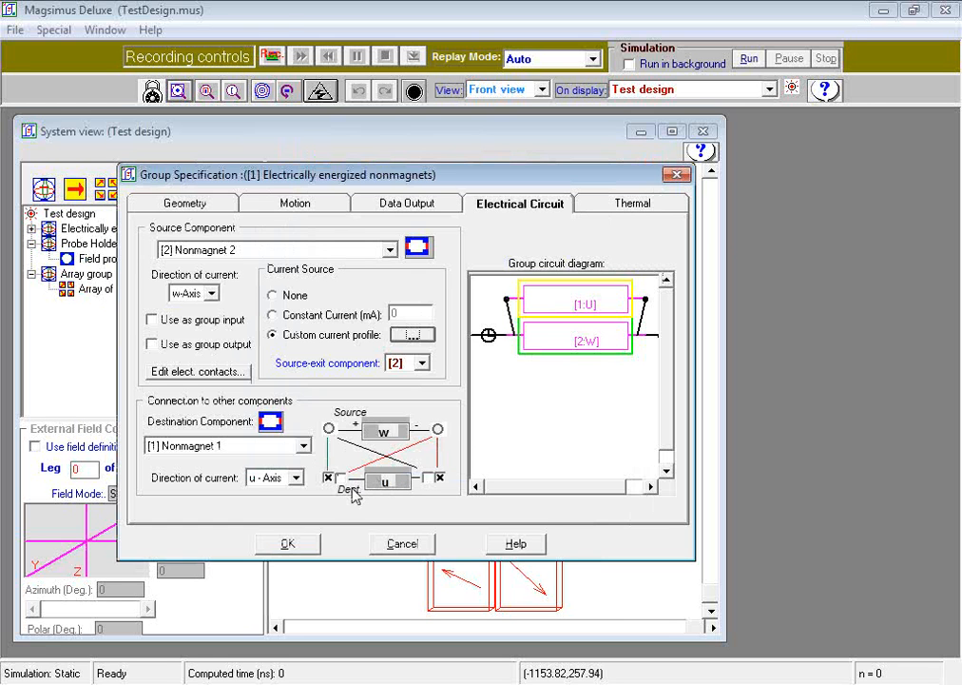
{"action": "left_click", "coordinate": [300, 546]}
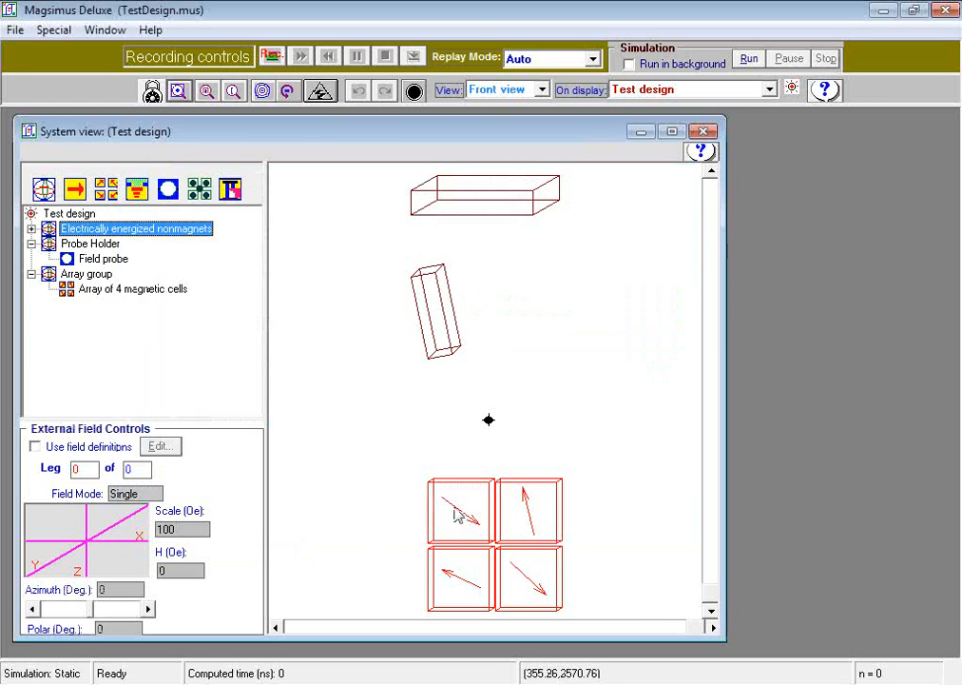
Turn on the display of electrical circuits in the system view.
{"action": "right_click", "coordinate": [370, 296]}
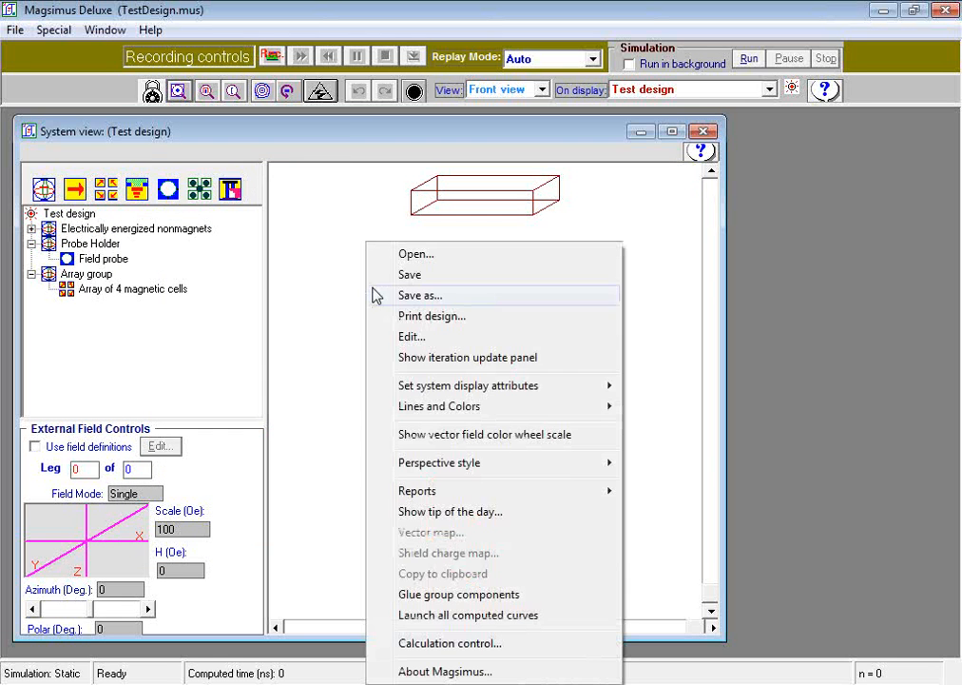
{"action": "mouse_move", "coordinate": [468, 392]}
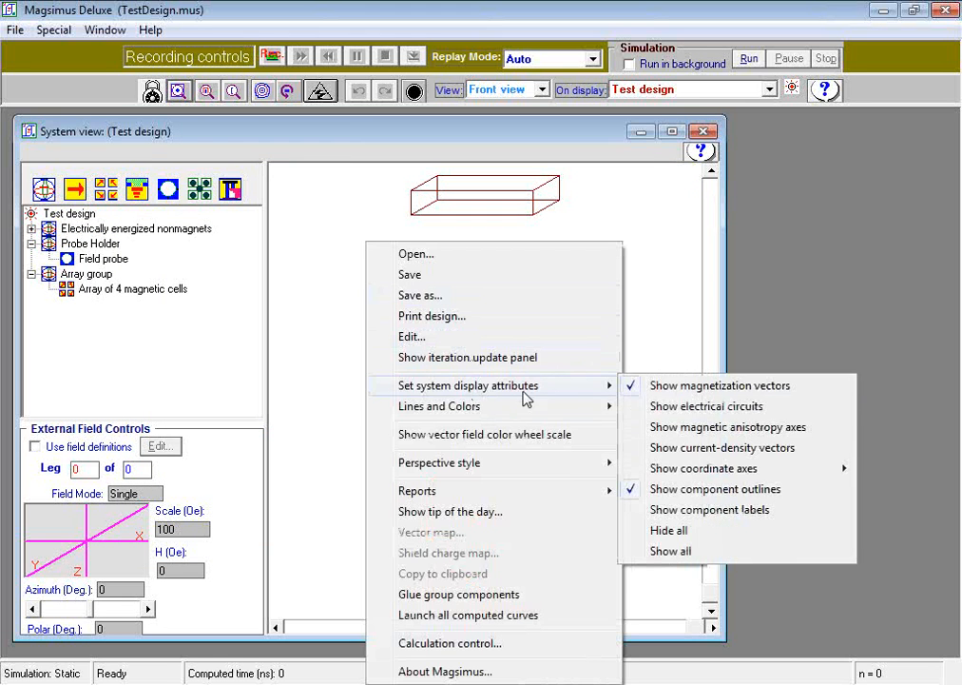
{"action": "left_click", "coordinate": [661, 407]}
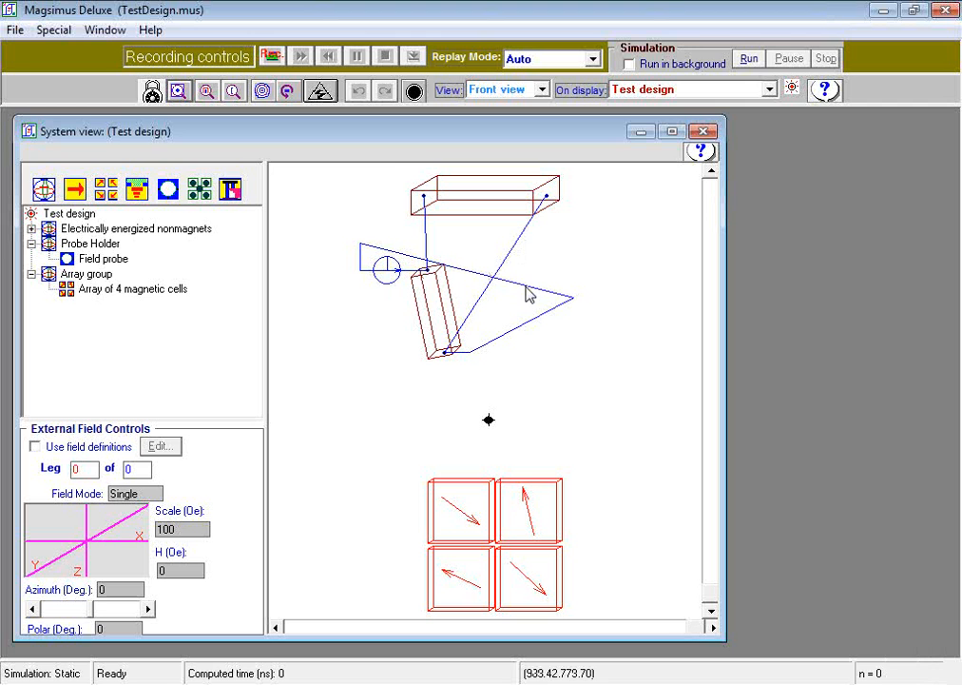
Reshape the displayed circuit by raising the return wire's rightmost corner and moving the current-source symbol slightly down.
{"action": "left_click", "coordinate": [528, 292]}
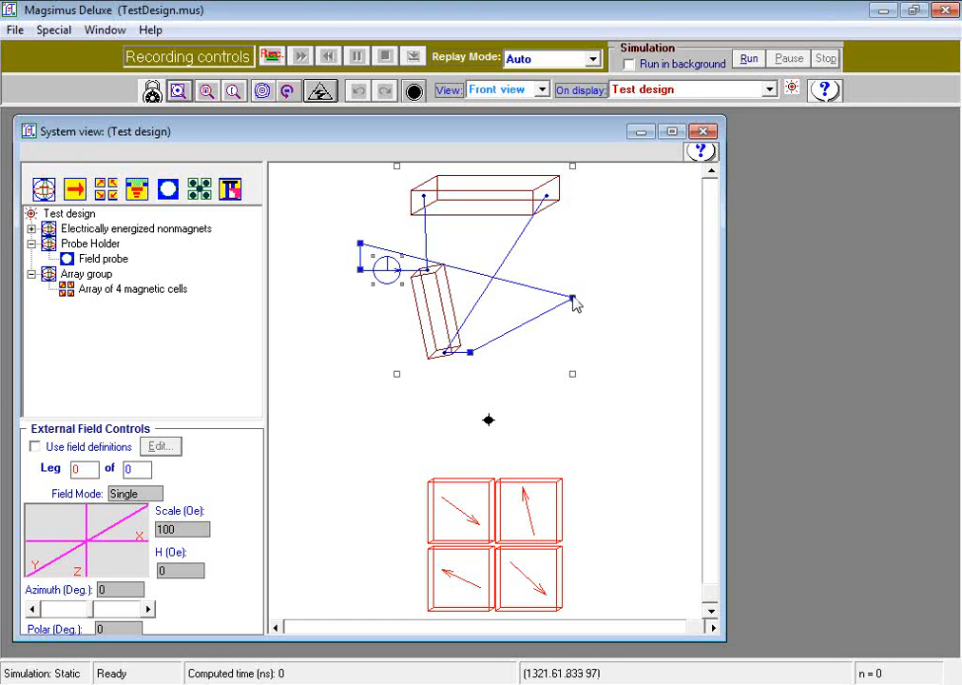
{"action": "left_click_drag", "start_coordinate": [575, 302], "coordinate": [573, 255]}
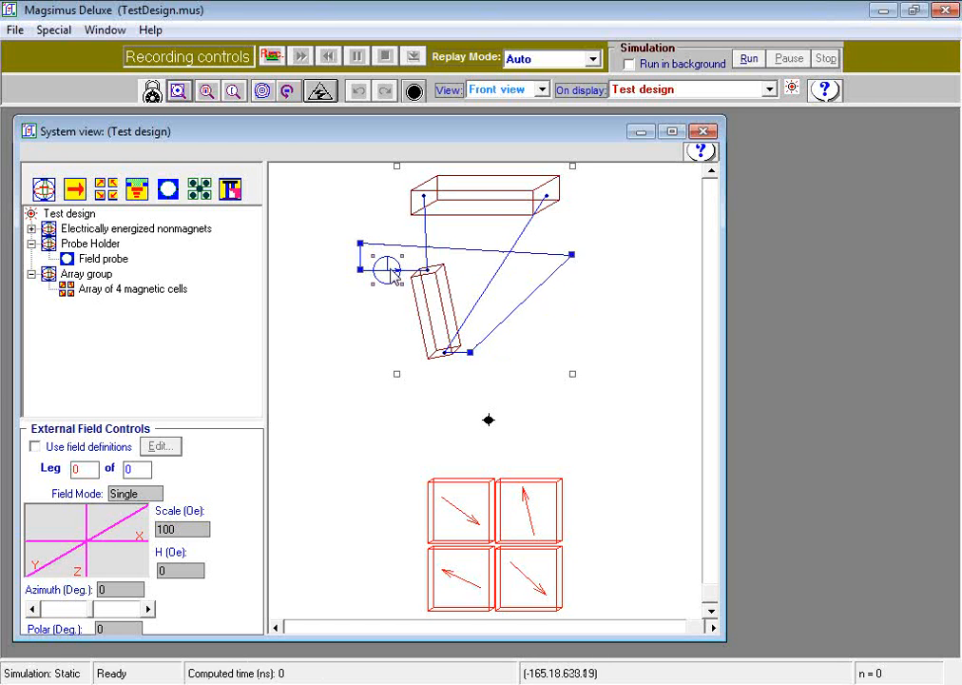
{"action": "left_click_drag", "start_coordinate": [394, 272], "coordinate": [390, 281]}
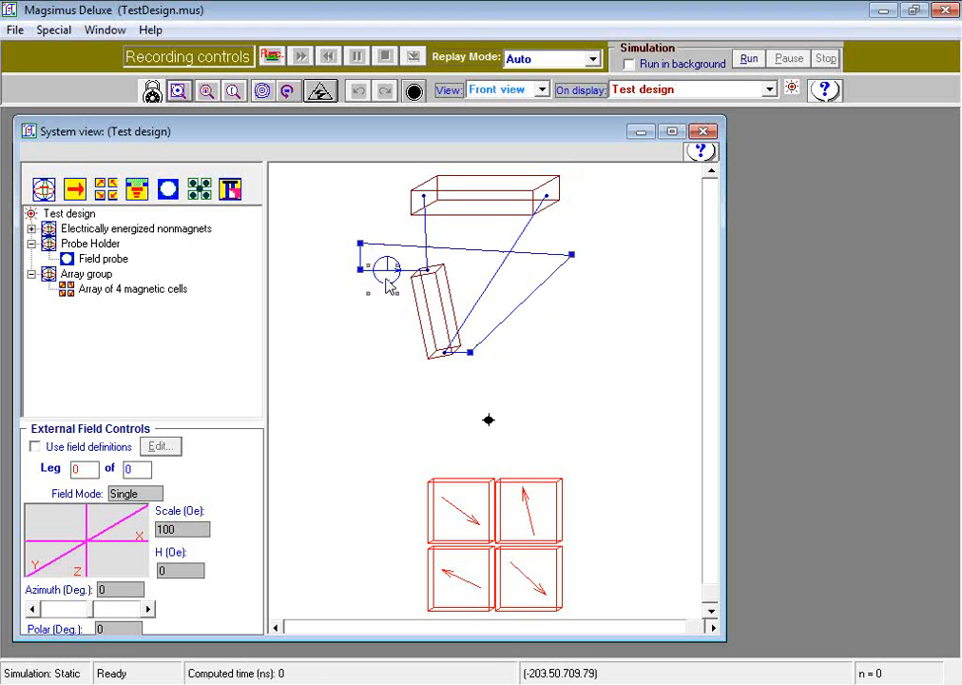
{"action": "left_click", "coordinate": [371, 354]}
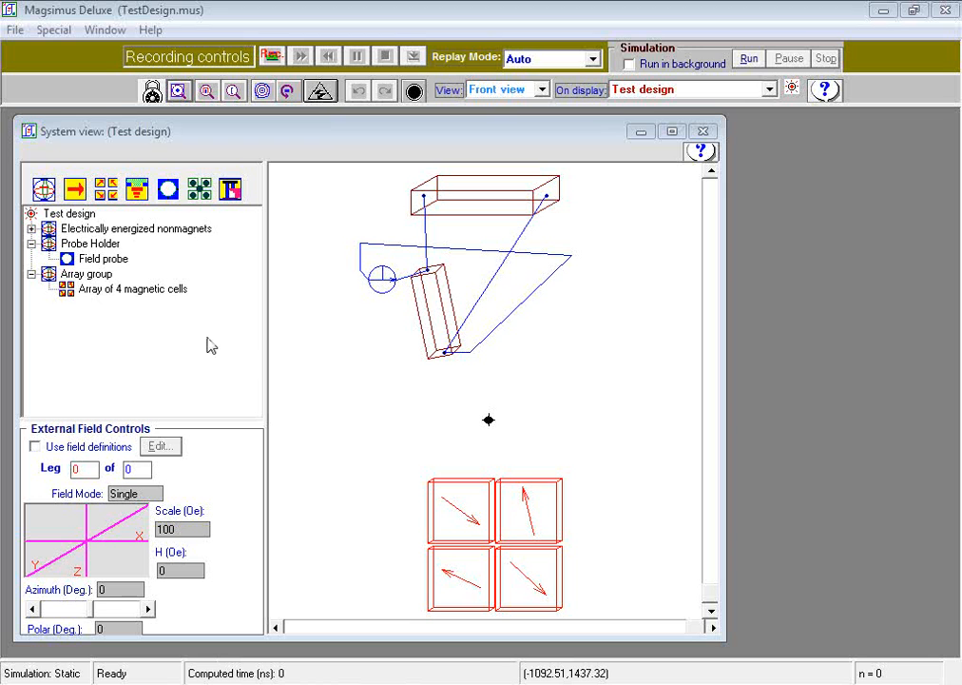
Add a motion leg to the Probe Holder group with 20 motion steps and a polar angular velocity of 18 degrees per step.
{"action": "double_click", "coordinate": [104, 243]}
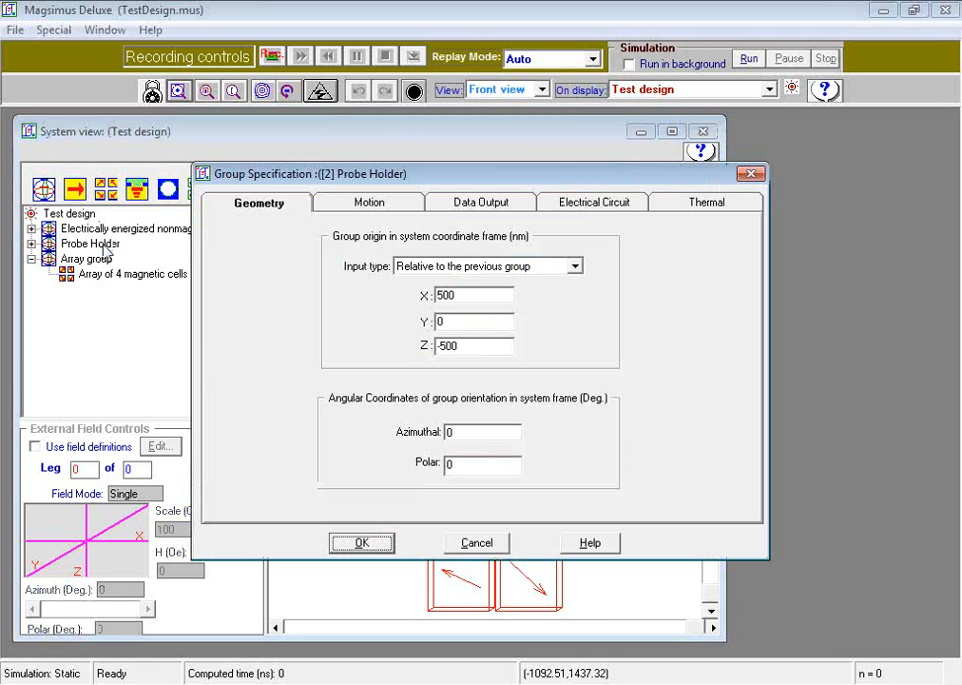
{"action": "left_click", "coordinate": [371, 207]}
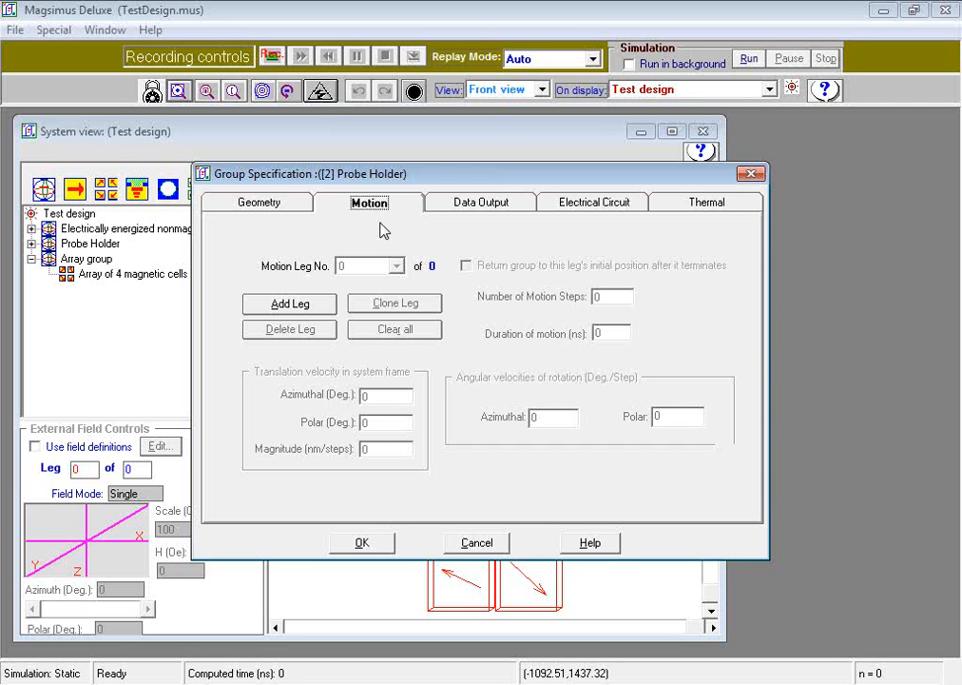
{"action": "left_click", "coordinate": [314, 306]}
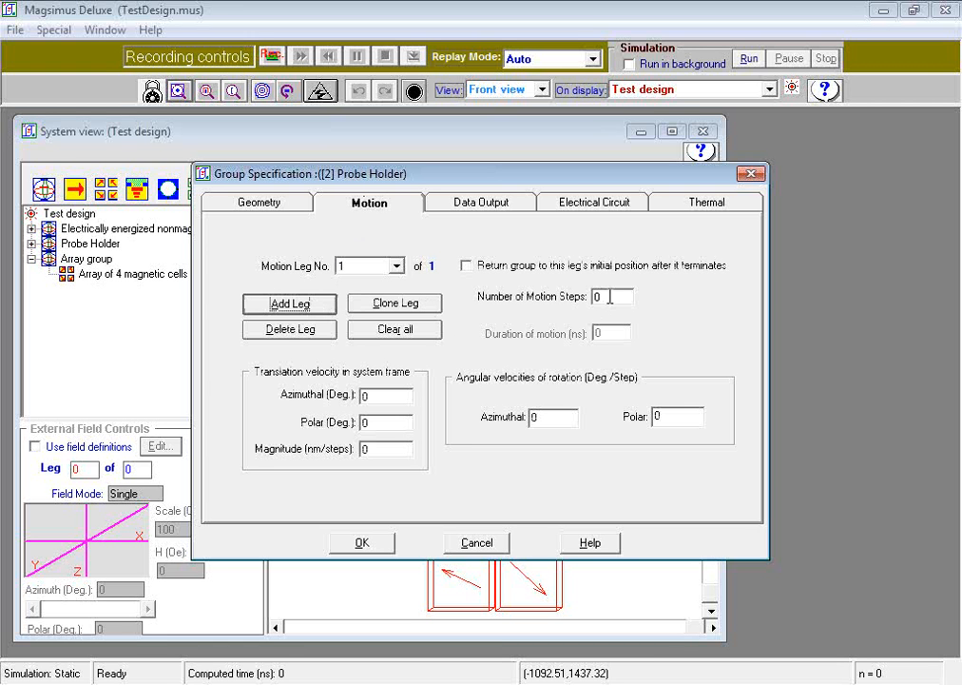
{"action": "double_click", "coordinate": [610, 296]}
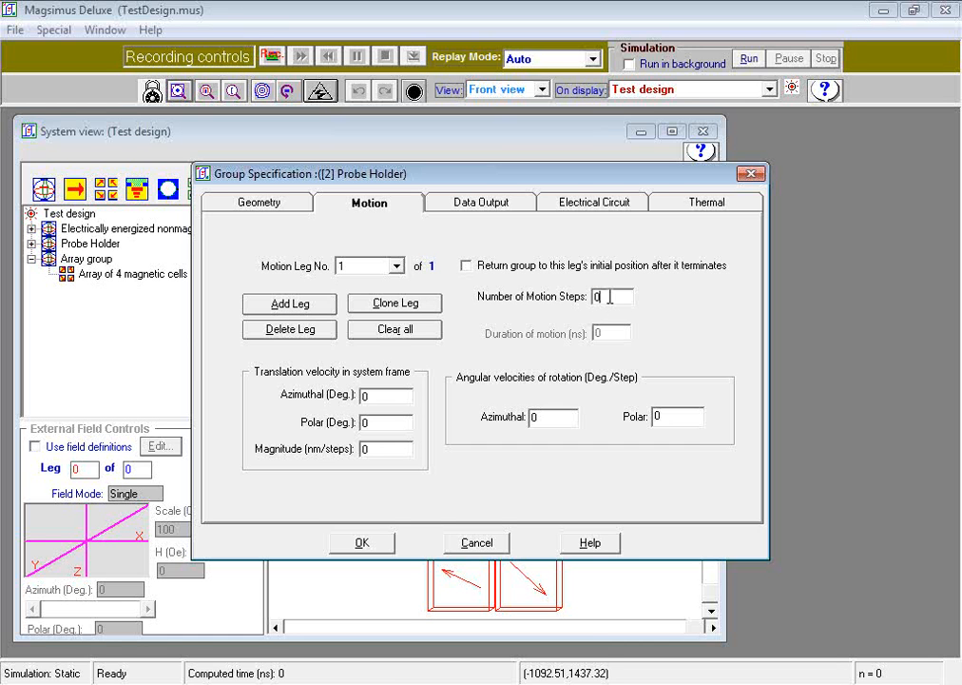
{"action": "type", "text": "20"}
{"action": "double_click", "coordinate": [666, 415]}
{"action": "type", "text": "18"}
{"action": "left_click", "coordinate": [361, 543]}
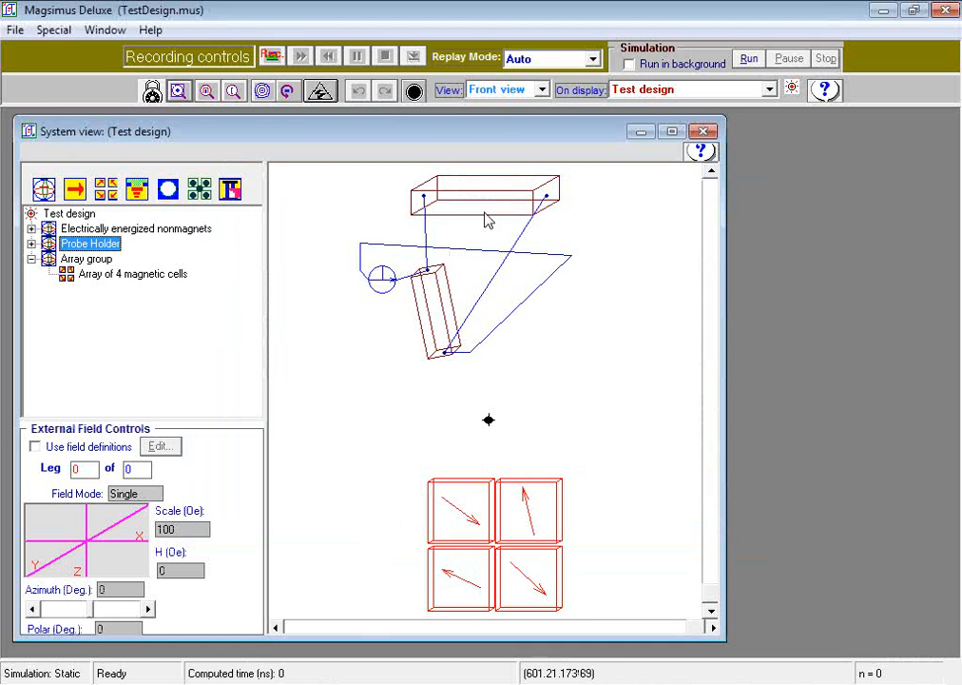
Import the Moving biasing field source group from Biasing_PM_Sys.mus, expand it in the design tree, and fit the whole design in the view.
{"action": "left_click", "coordinate": [412, 91]}
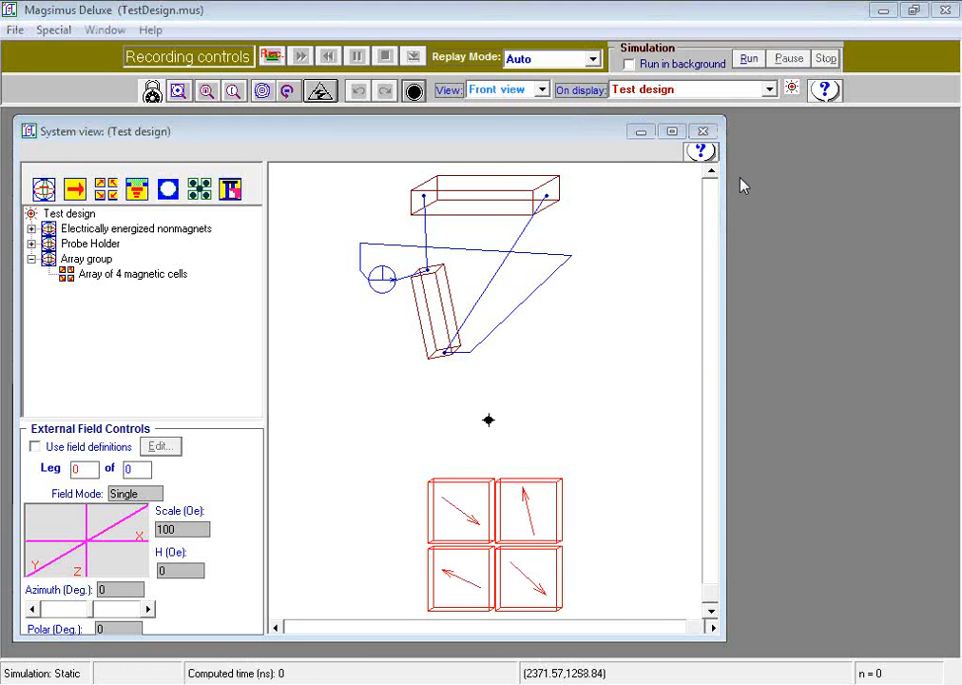
{"action": "left_click", "coordinate": [314, 140]}
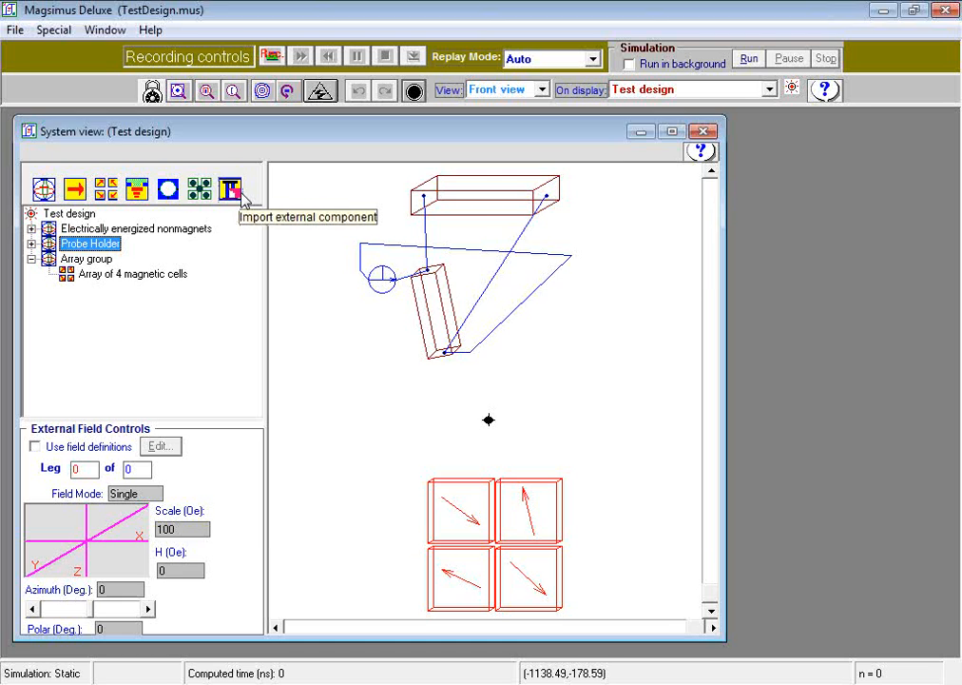
{"action": "left_click", "coordinate": [242, 196]}
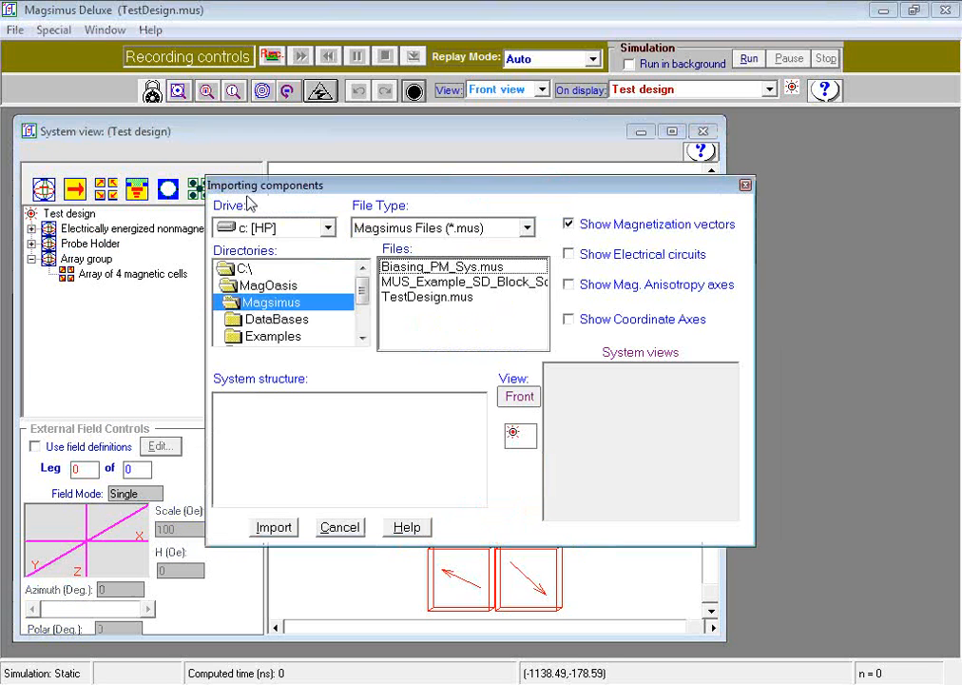
{"action": "left_click", "coordinate": [480, 268]}
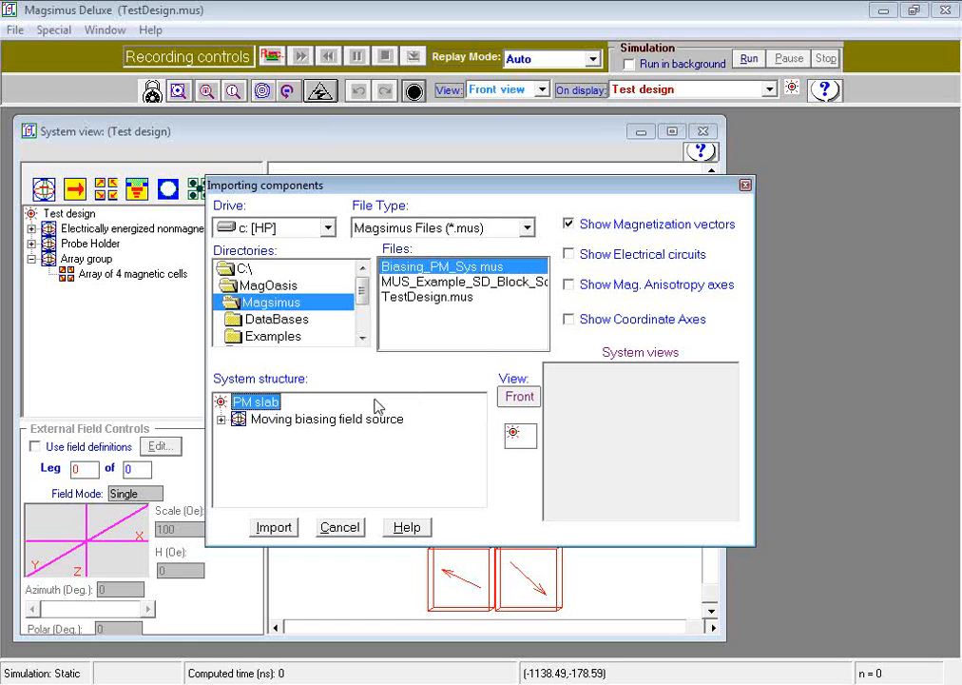
{"action": "left_click", "coordinate": [354, 424]}
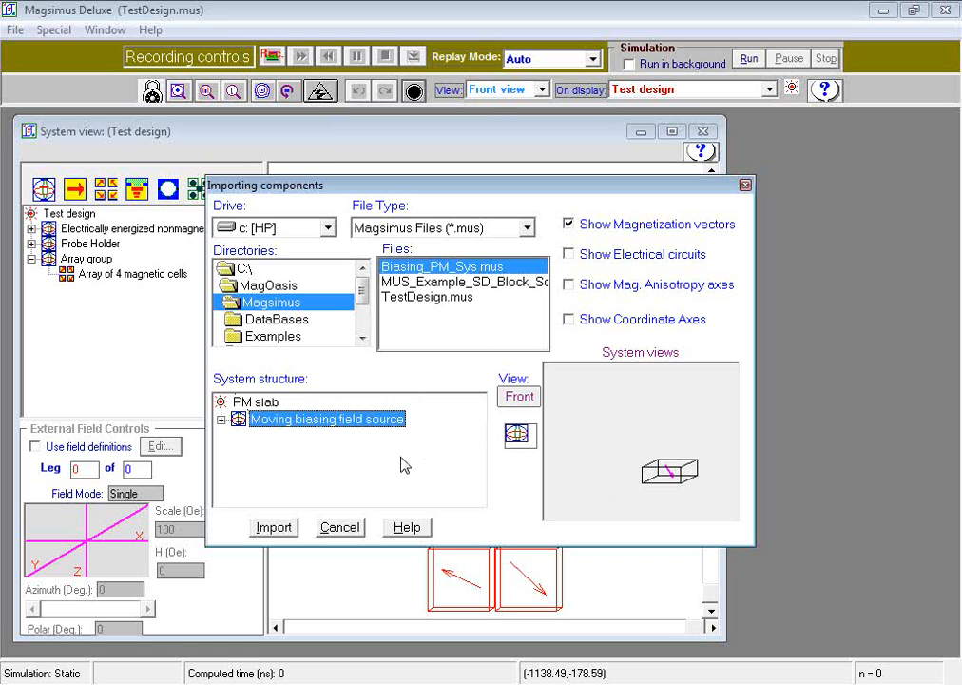
{"action": "left_click", "coordinate": [287, 530]}
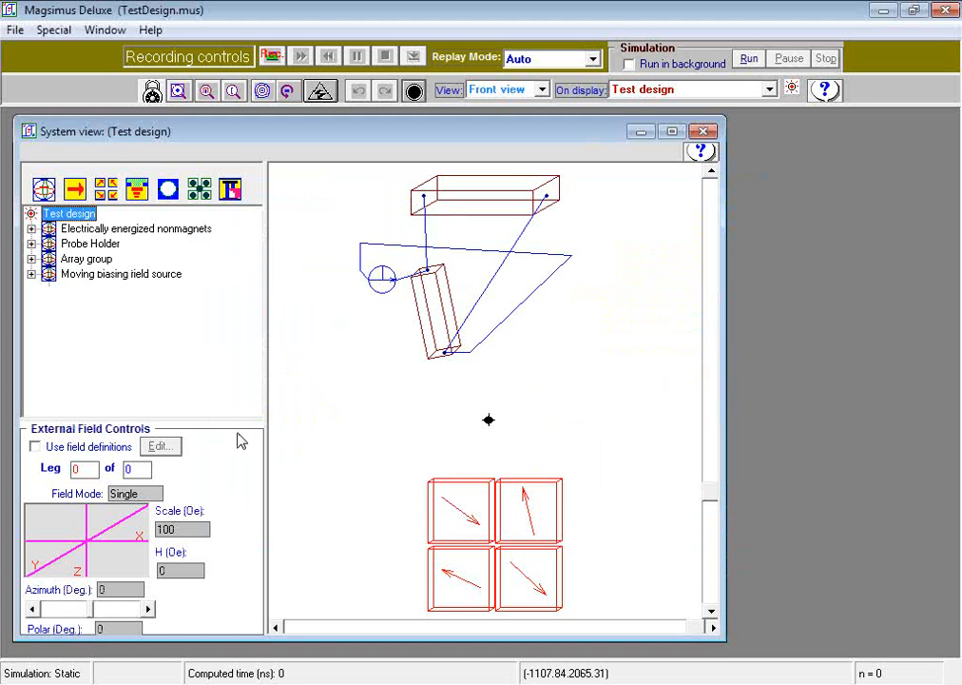
{"action": "left_click", "coordinate": [31, 274]}
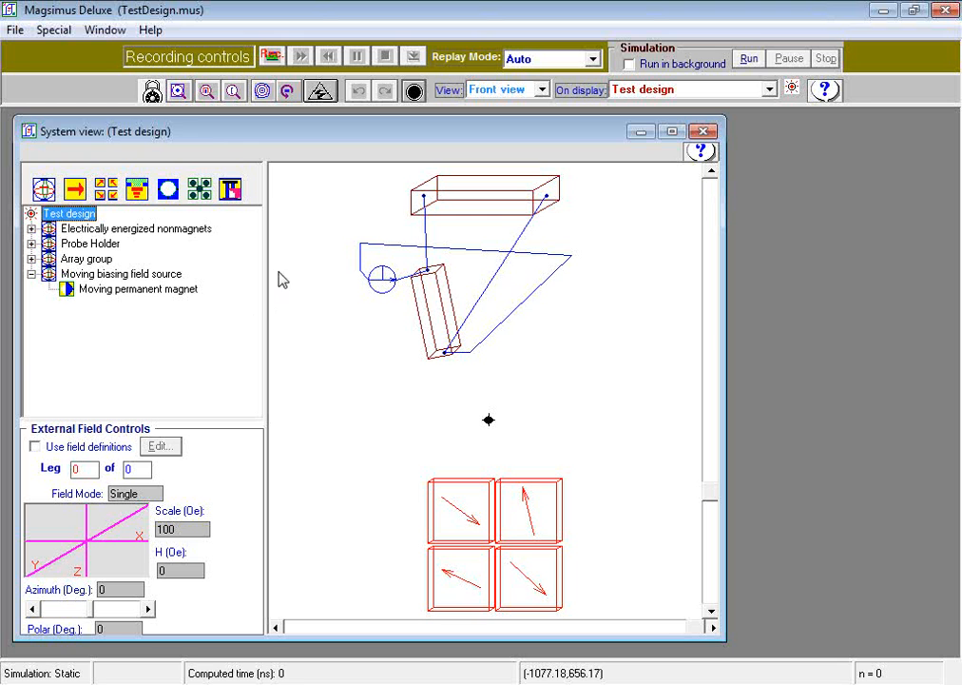
{"action": "left_click", "coordinate": [185, 99]}
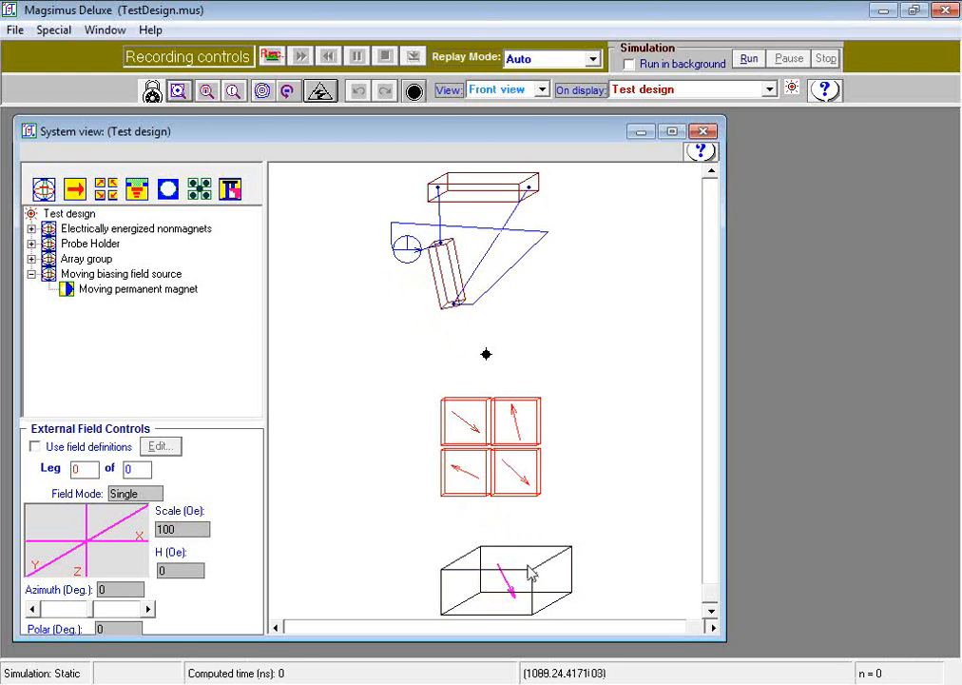